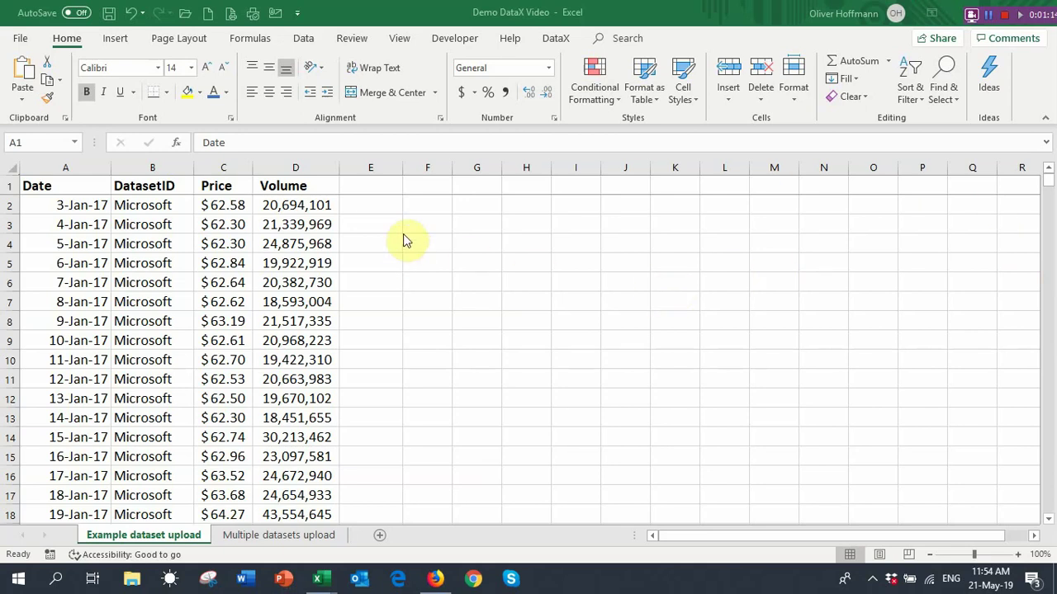
Head column E 'PE ratio', enter =C2/5 in E2, and fill it down the table
click(370, 186)
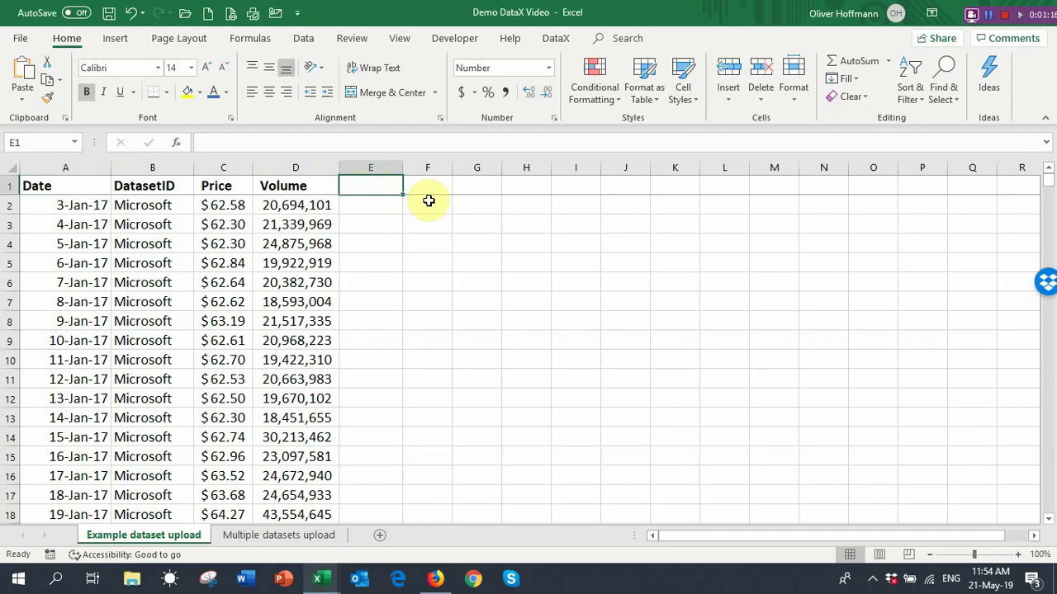
text(PE r)
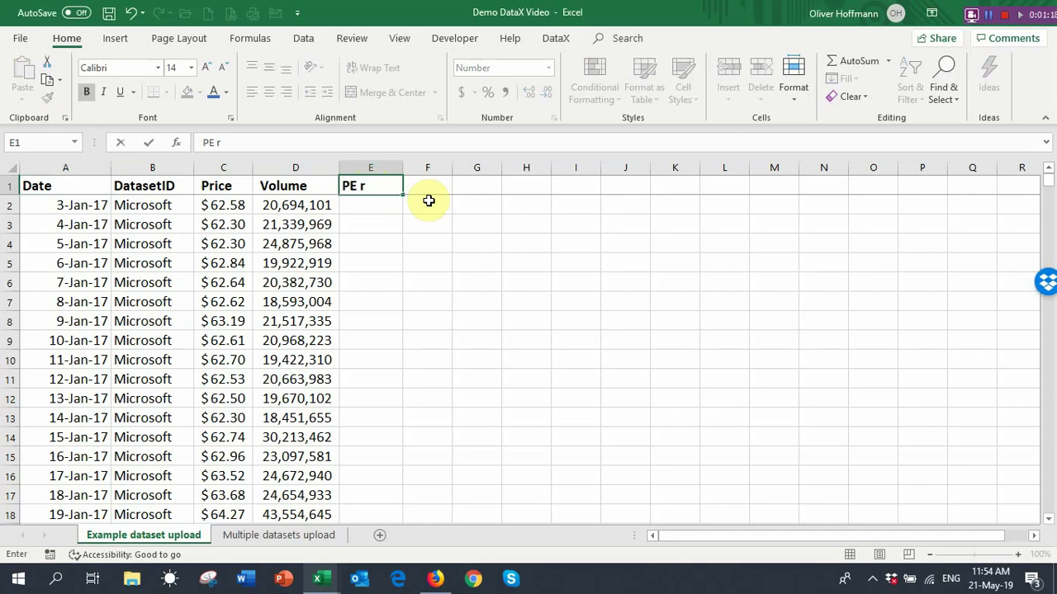
text(atio)
key(Return)
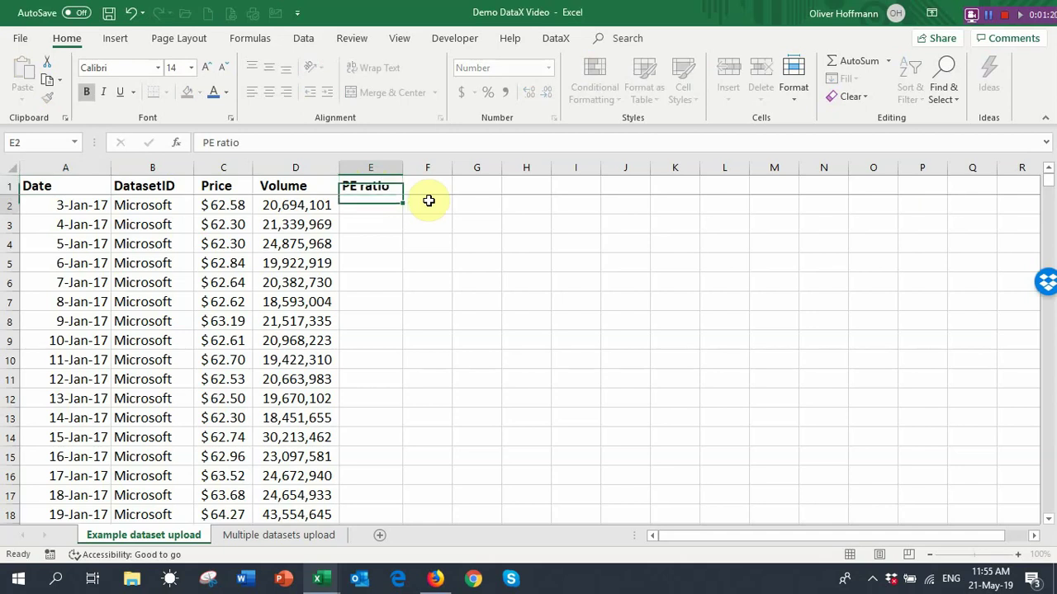
text(=)
key(Left)
key(Left)
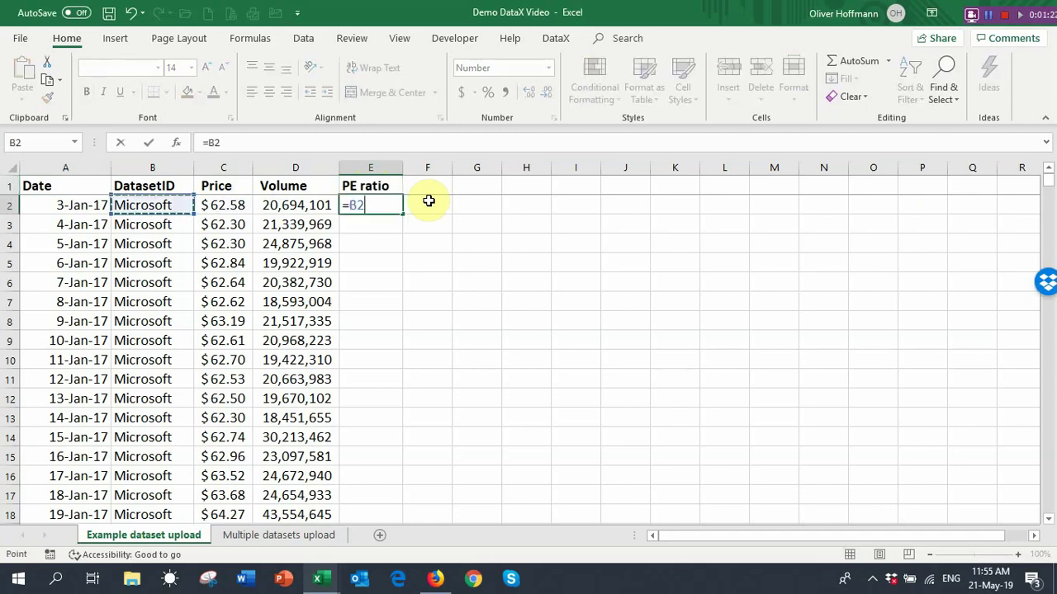
text(/)
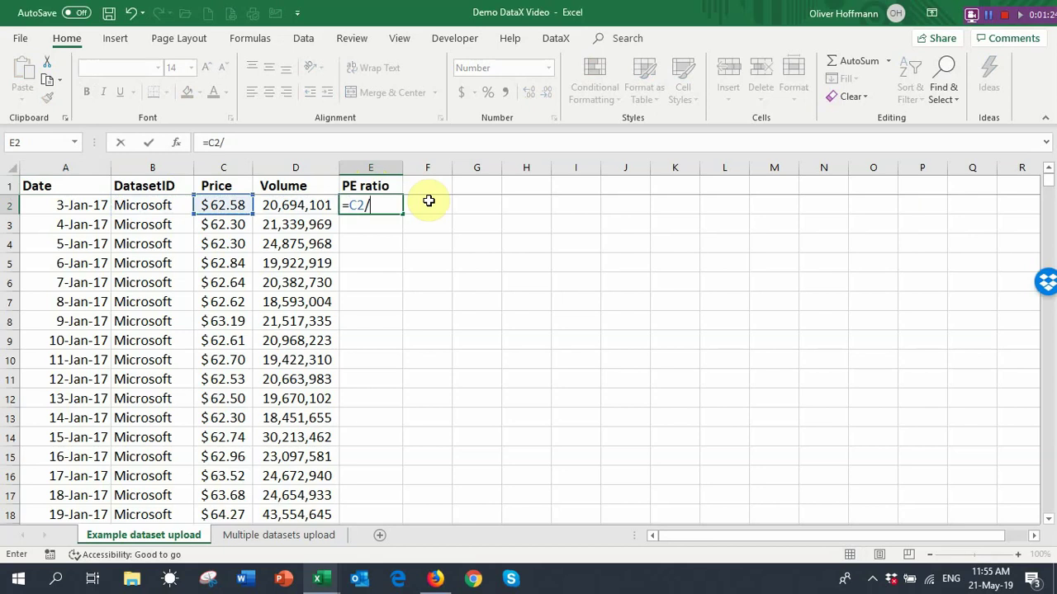
text(5)
key(Return)
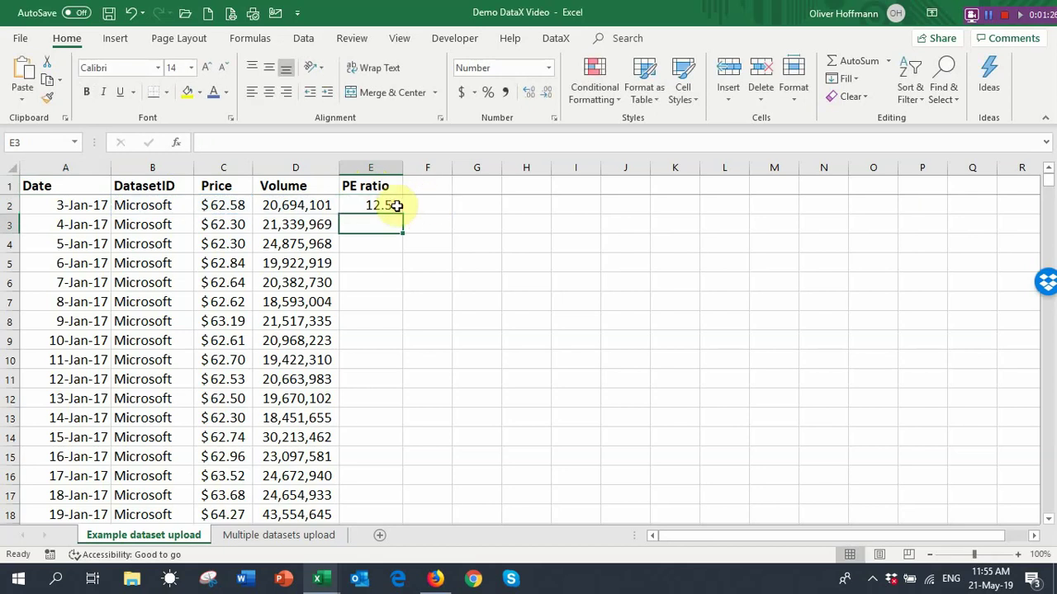
click(396, 206)
double_click(405, 214)
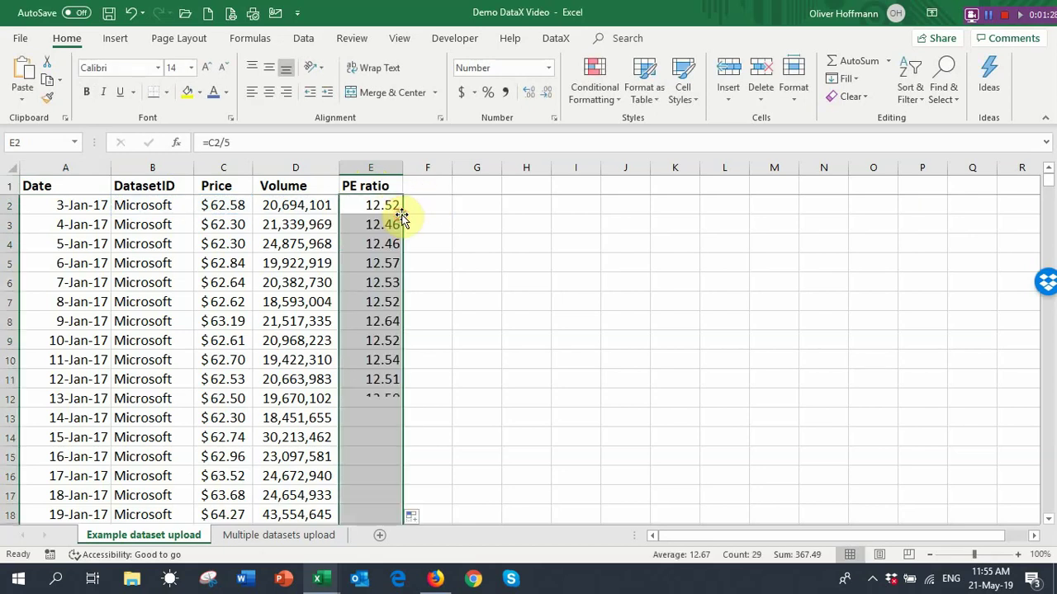
click(372, 252)
click(375, 208)
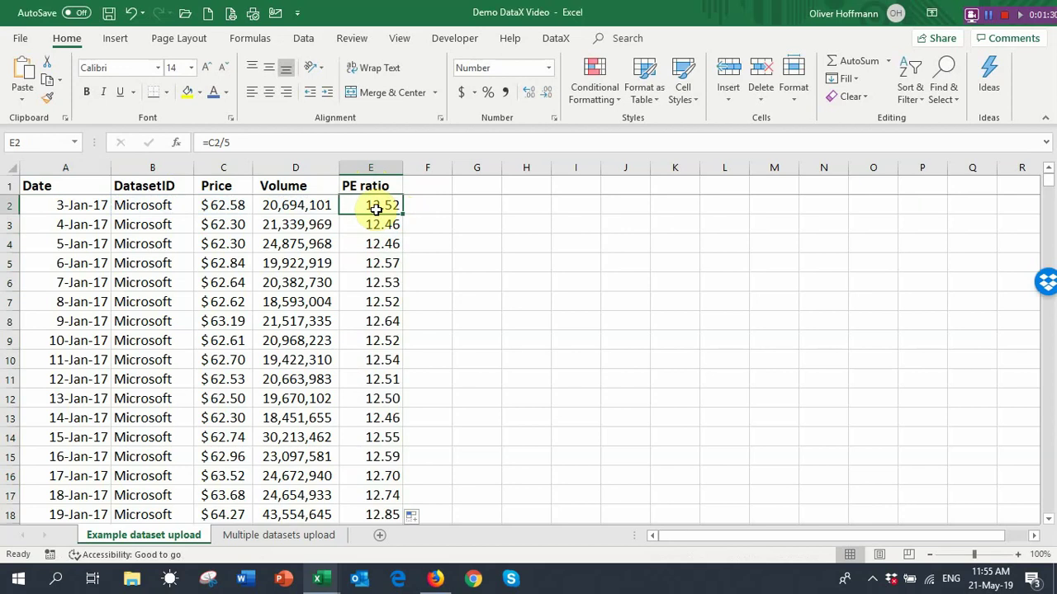
Log in to DataX from the DataX ribbon and dismiss the credentials-verified message
click(553, 43)
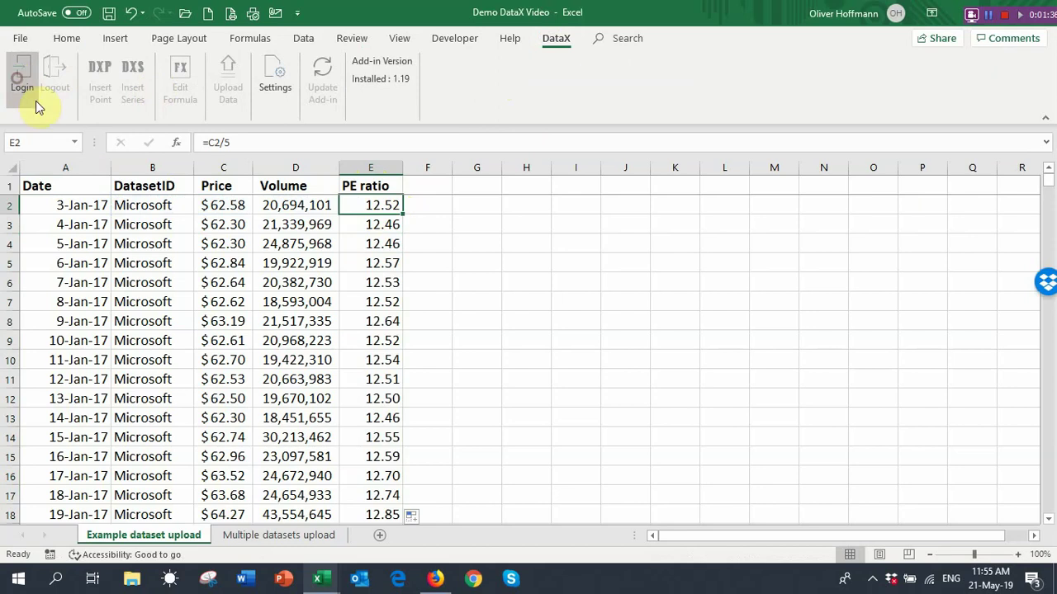
click(36, 104)
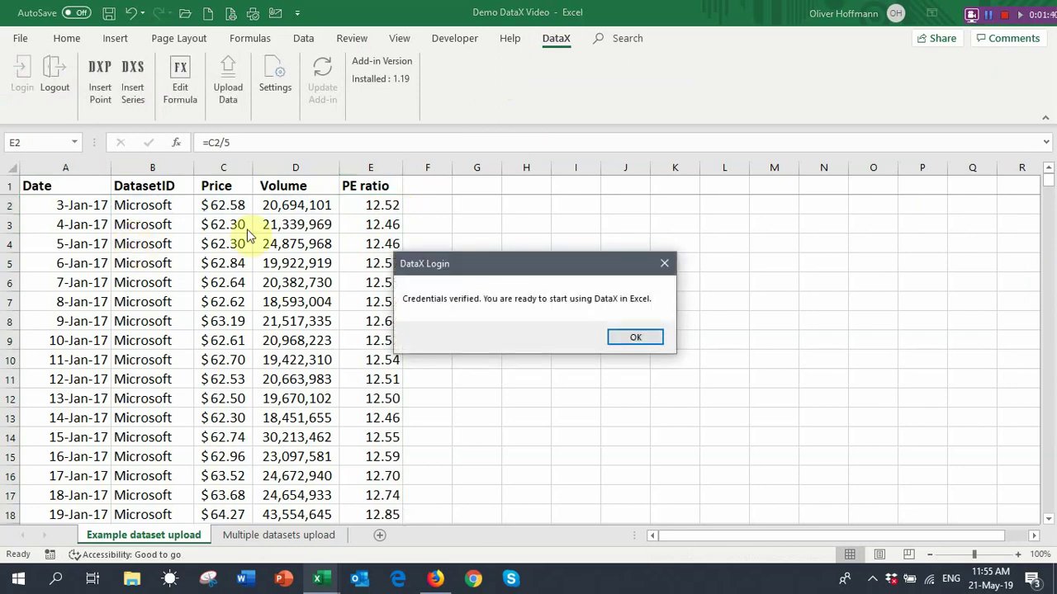
click(636, 340)
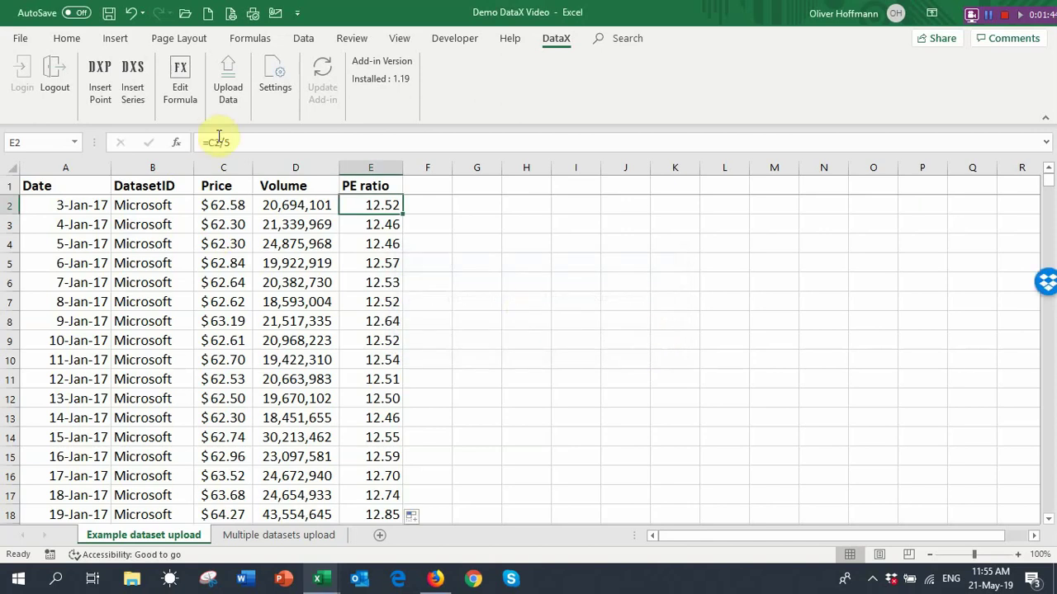
Upload the range A1:E30 through DataX as a new Microsoft dataset
click(228, 99)
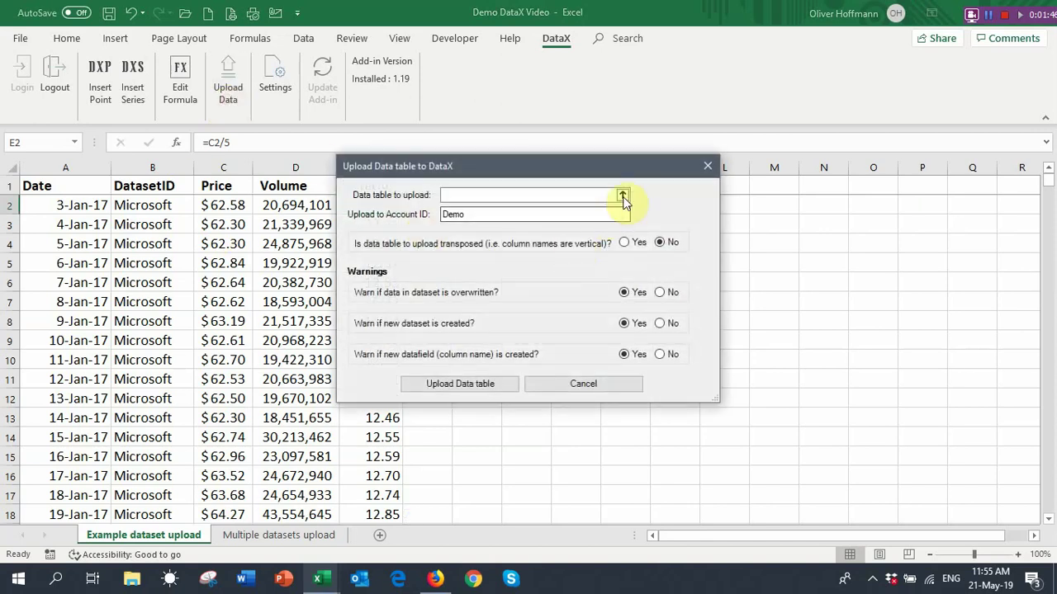
click(622, 198)
drag(41, 184, 363, 525)
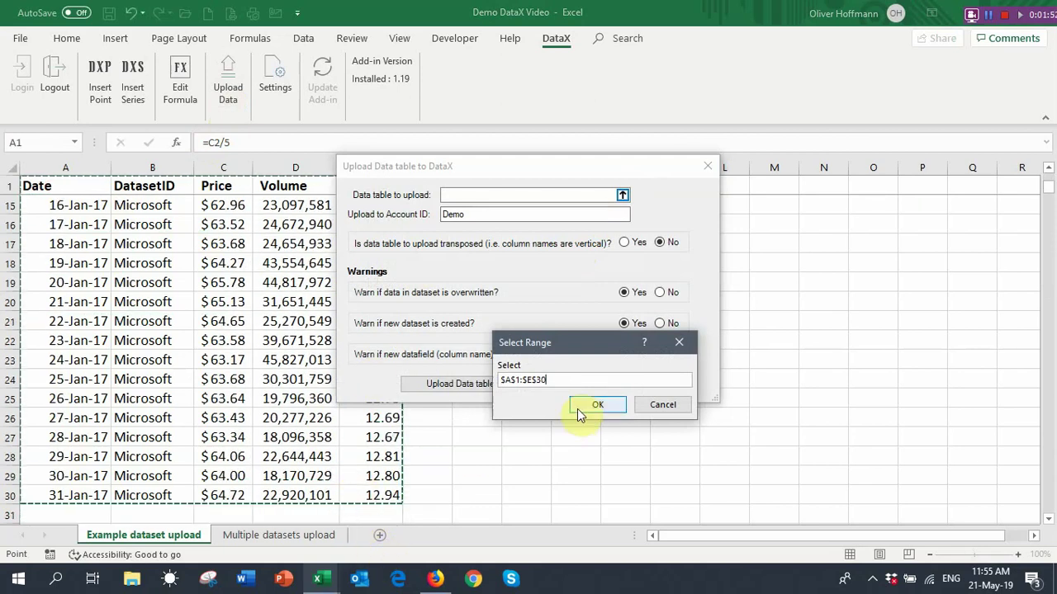
click(578, 407)
click(460, 384)
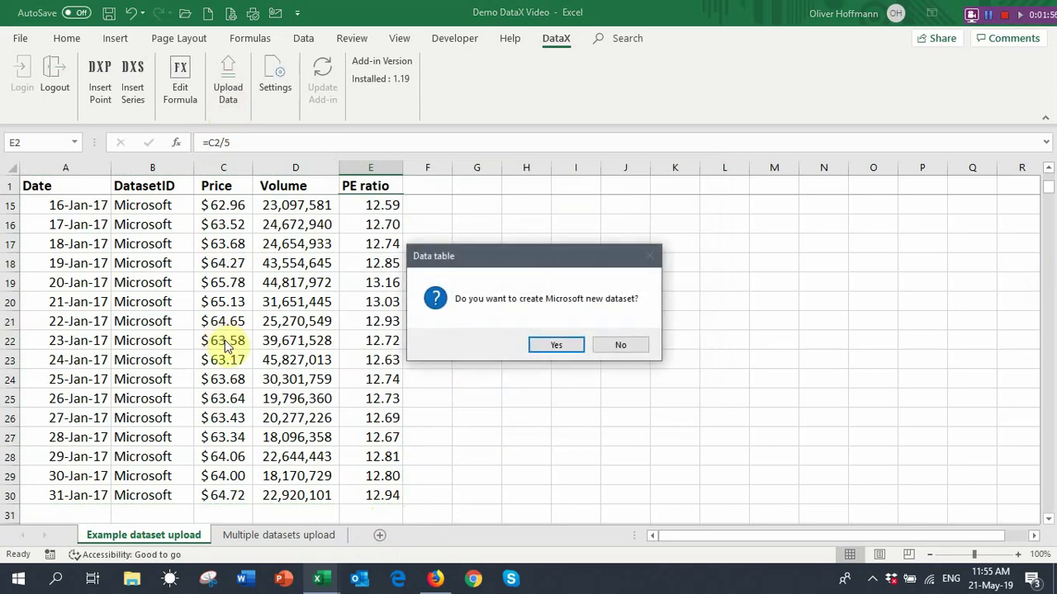
click(557, 345)
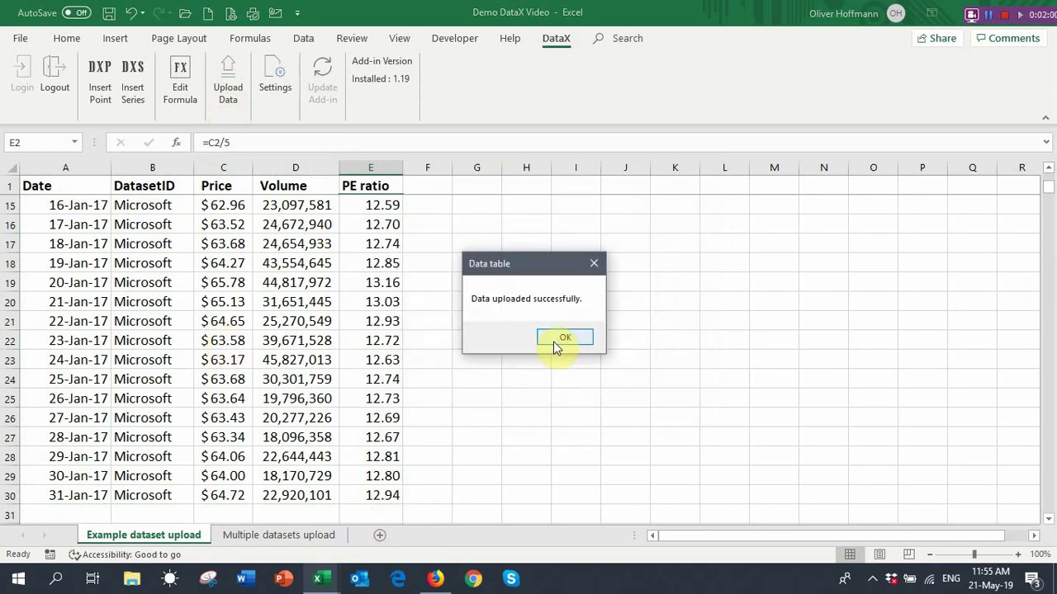
click(553, 341)
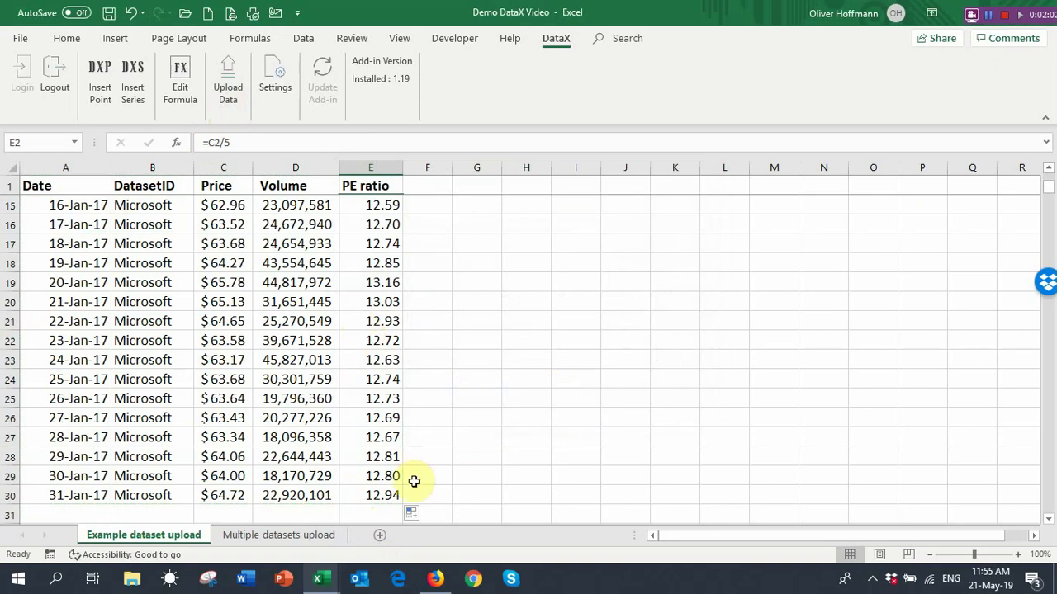
Sign in to the DataX website in Firefox using the saved login credentials
click(435, 579)
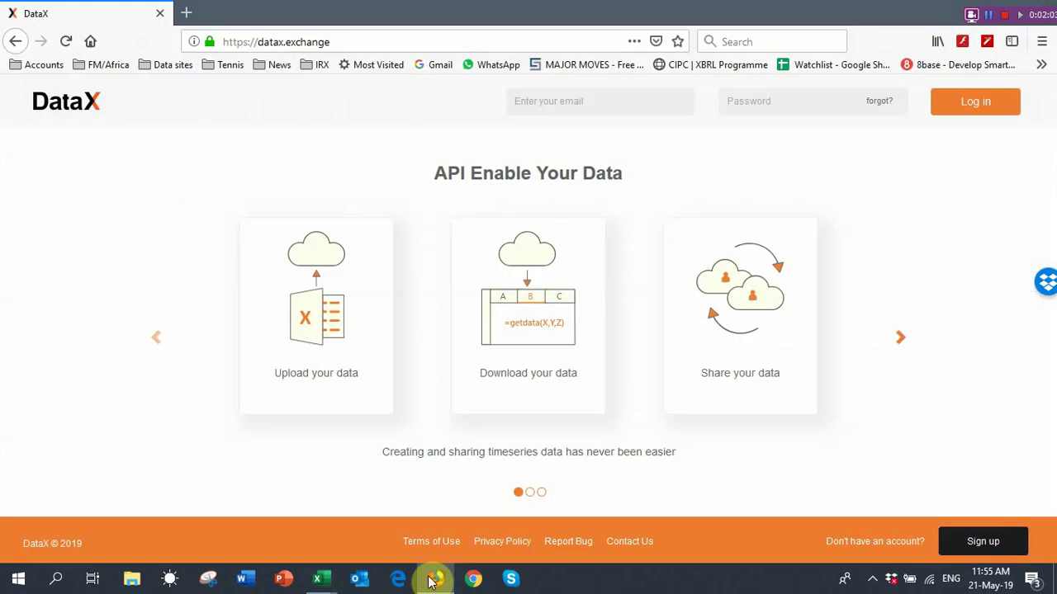
click(633, 101)
text(dem)
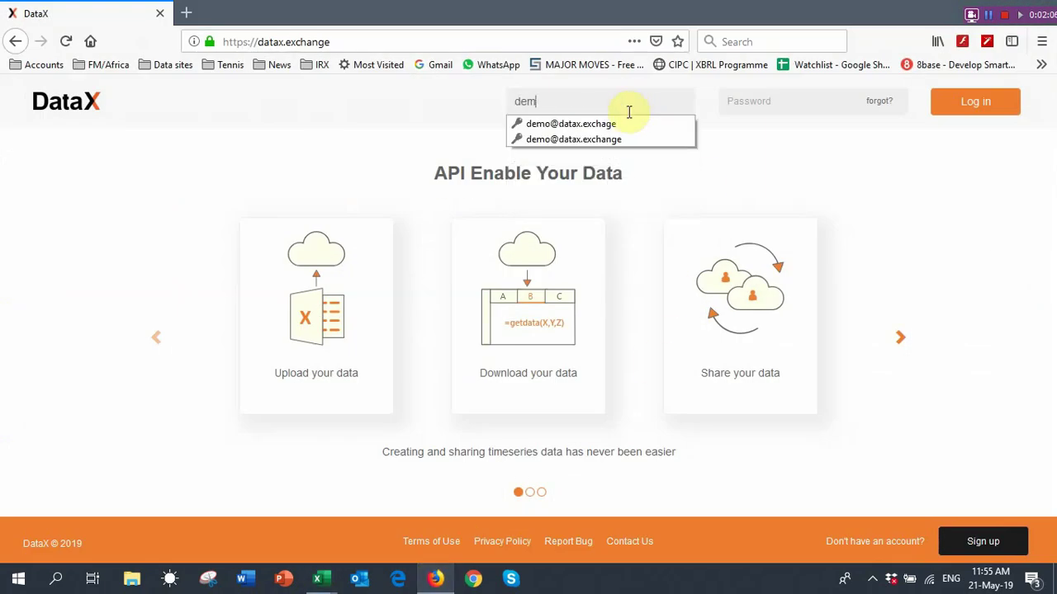
click(627, 139)
click(945, 107)
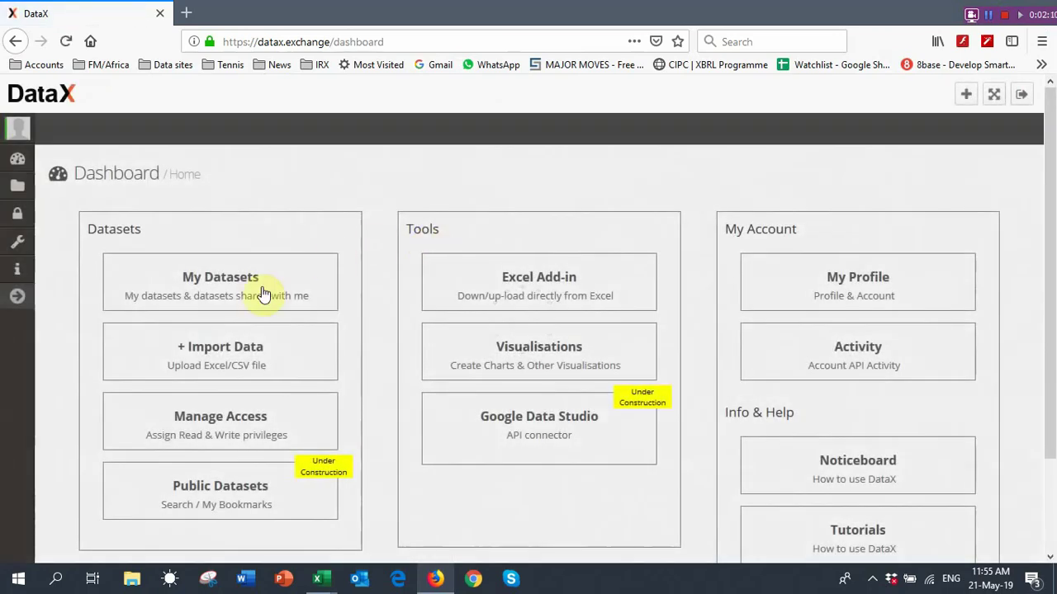
Open DEMO>MICROSOFT under My Datasets, view its JSON API link, then return to Book3
click(261, 287)
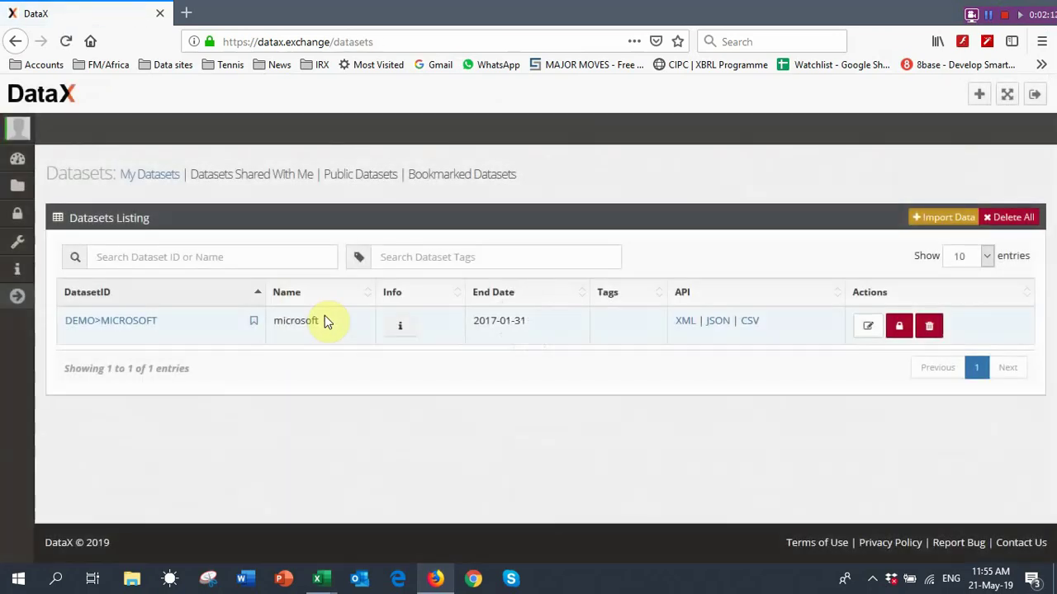
click(129, 330)
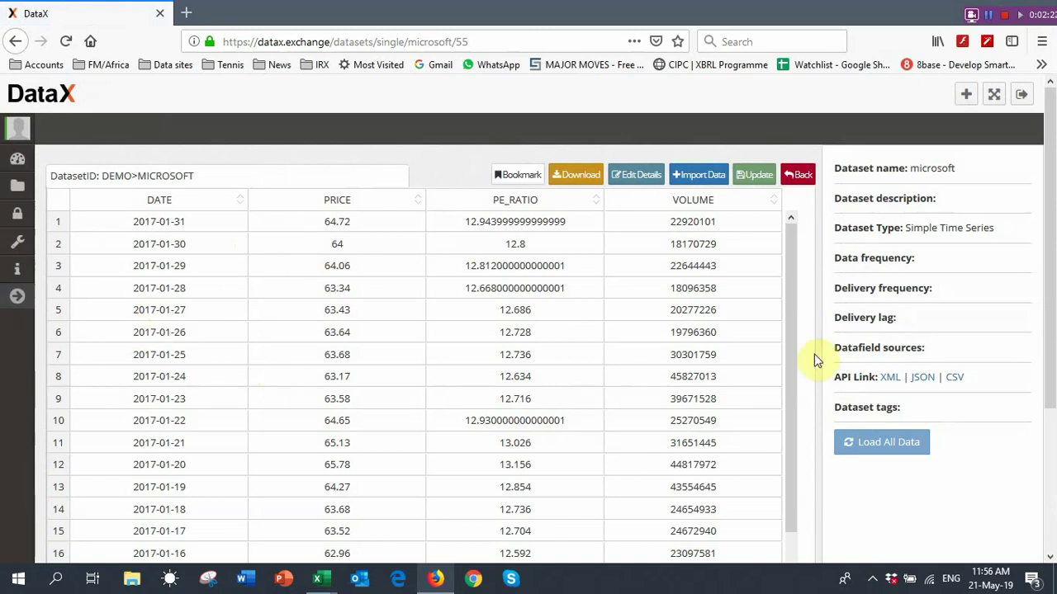
click(922, 380)
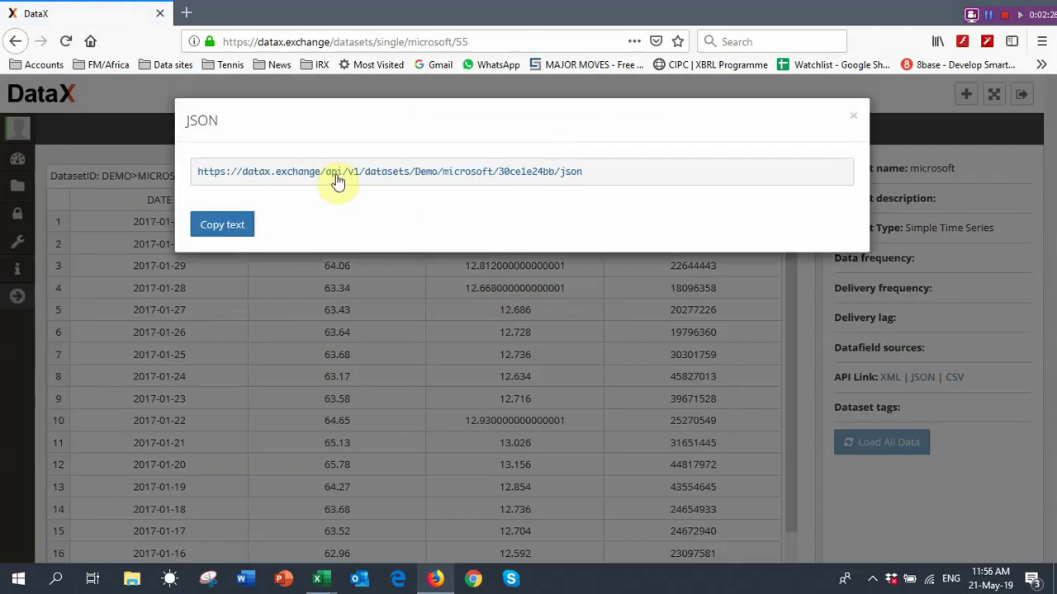
click(853, 117)
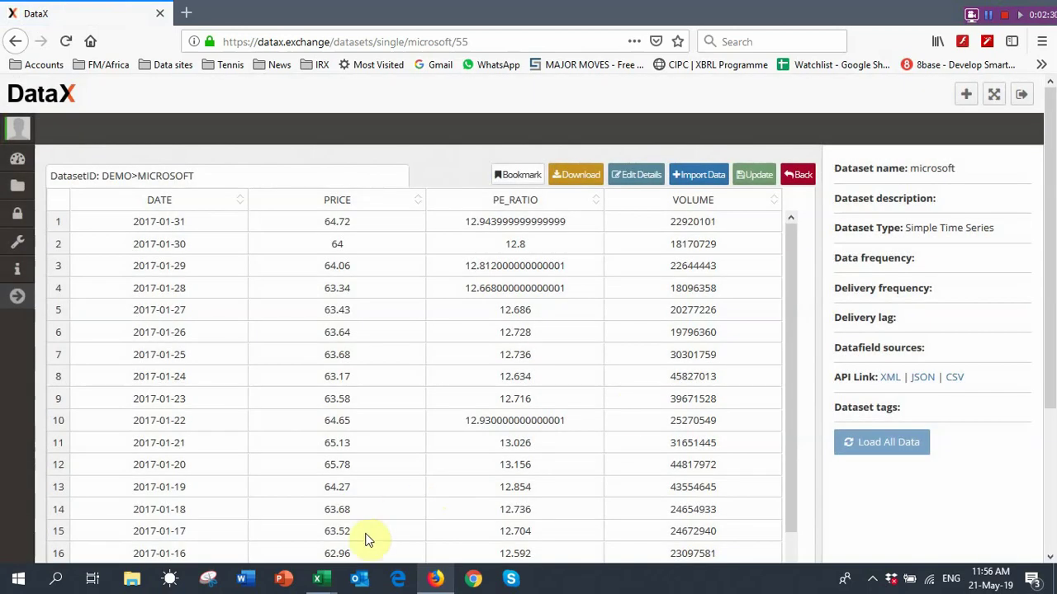
click(322, 578)
click(363, 546)
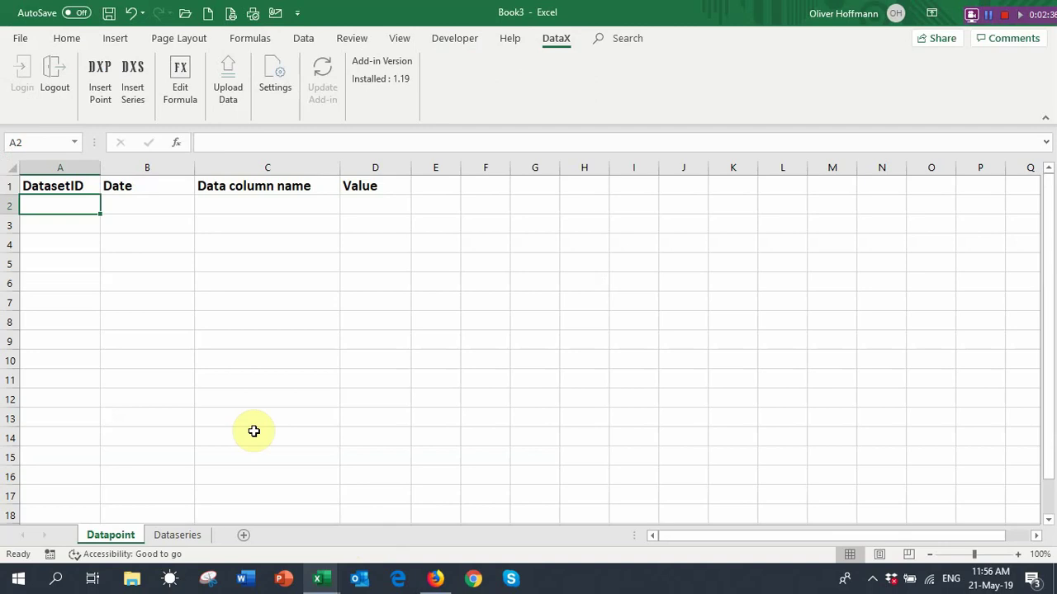
Fill A2:C2 of the Datapoint sheet with Microsoft, 03 jan 2017 and Price
text(Micr)
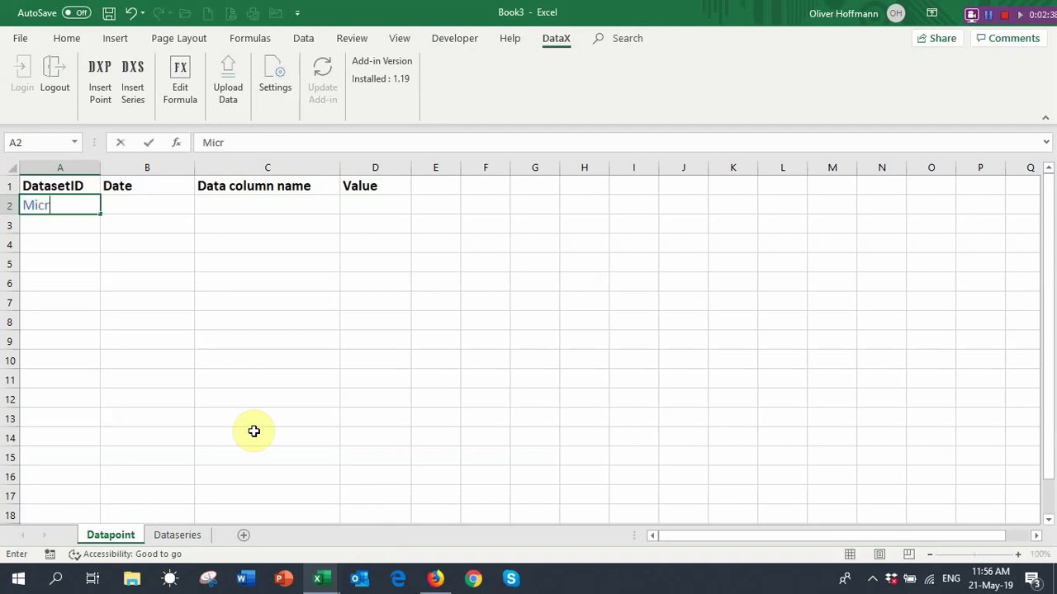
text(osoft)
key(Tab)
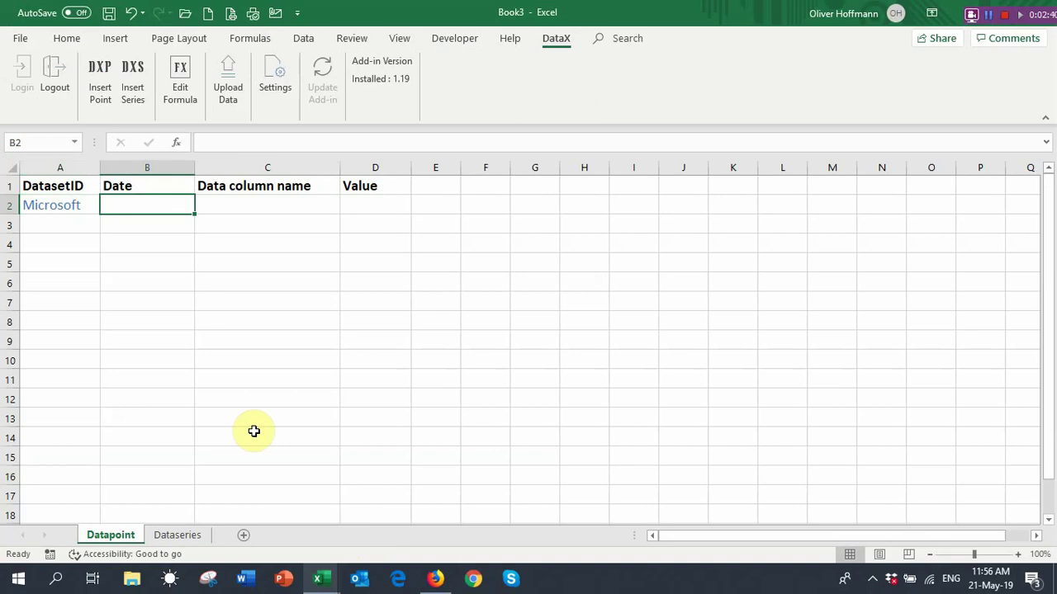
text(03 ja)
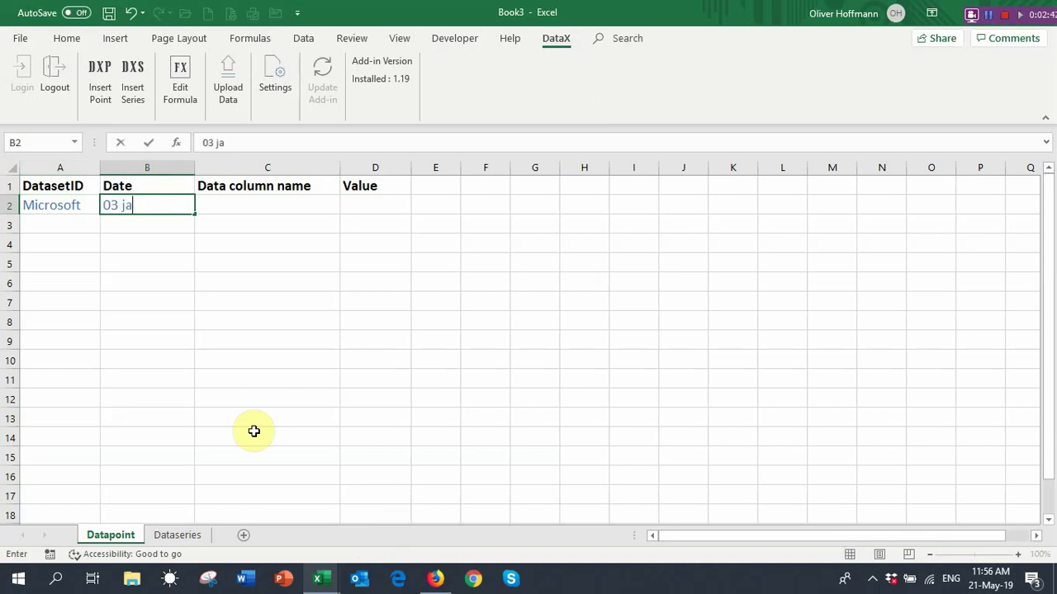
text(n 2017)
key(Tab)
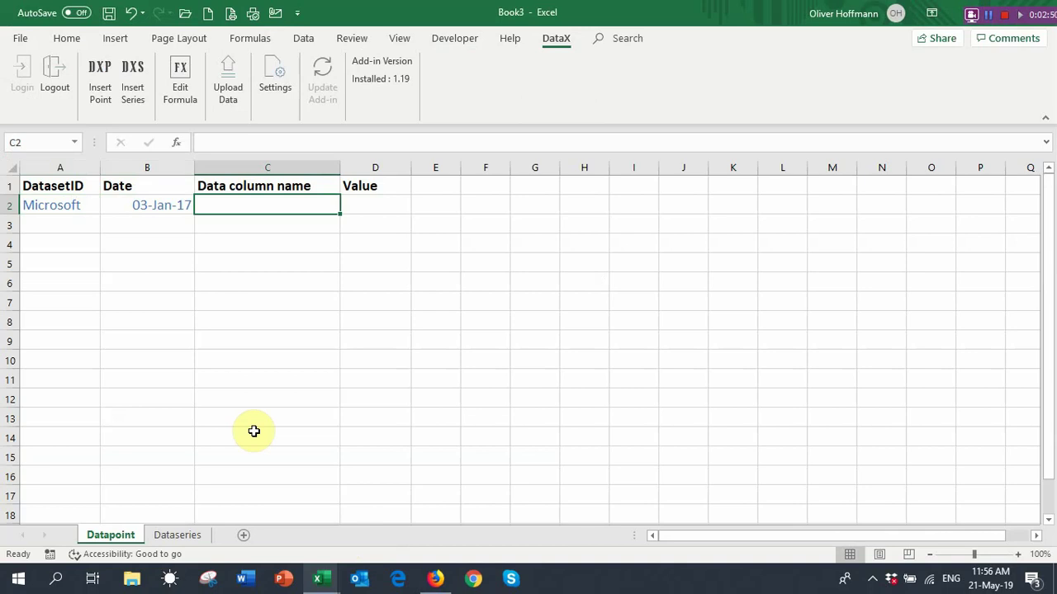
text(Price)
key(Tab)
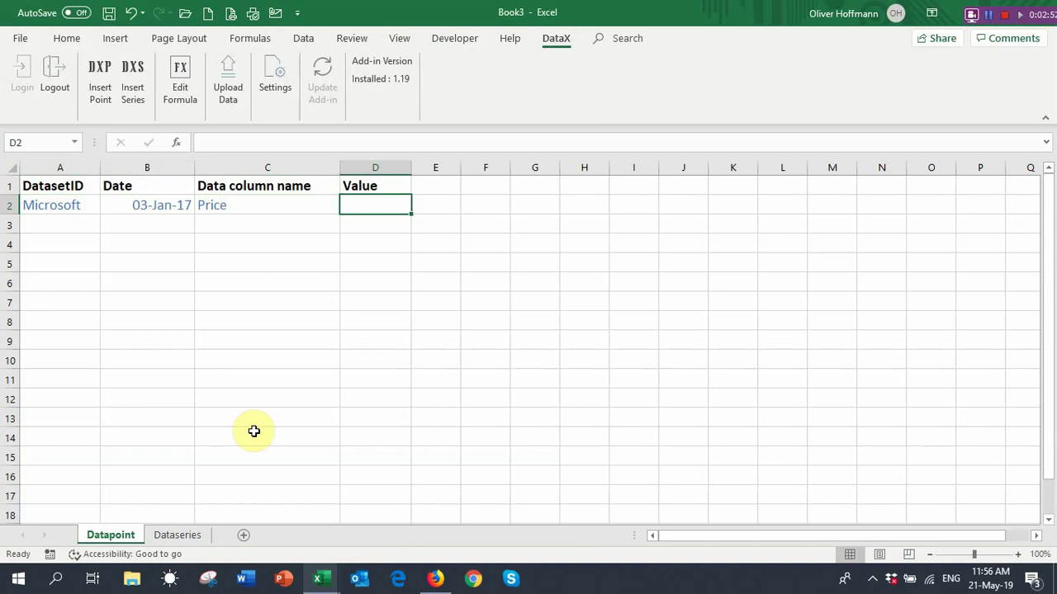
Insert a DXP point formula in D2 using A2, C2 and B2 as arguments
click(96, 99)
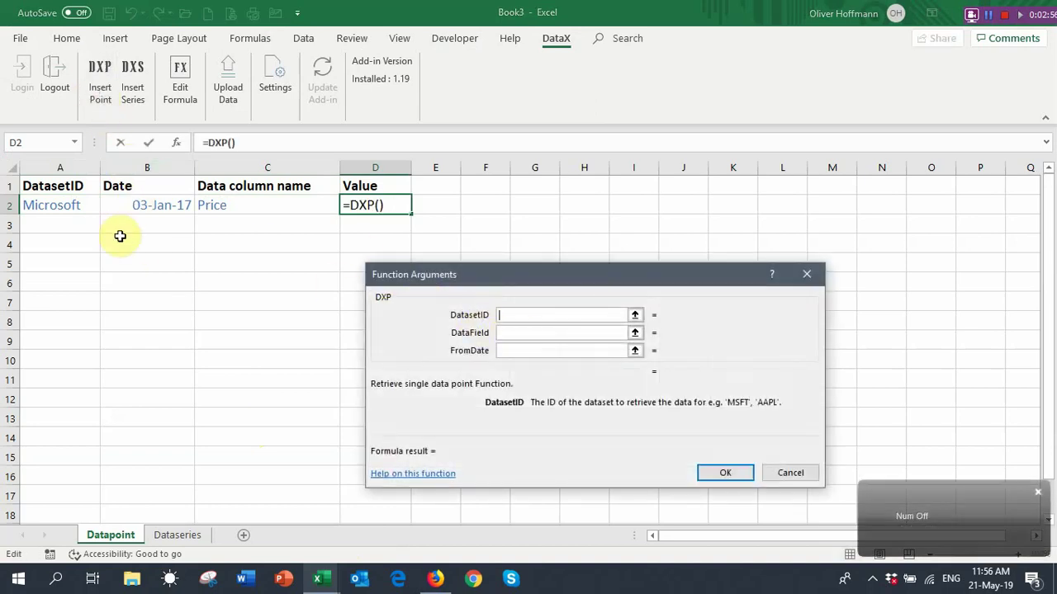
click(77, 205)
click(513, 334)
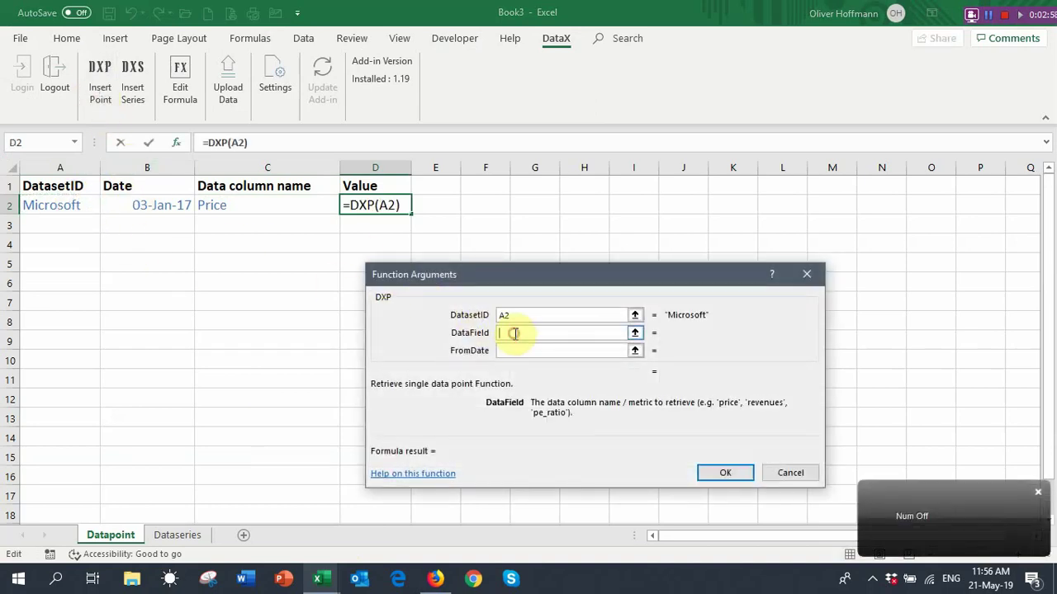
click(263, 204)
click(516, 351)
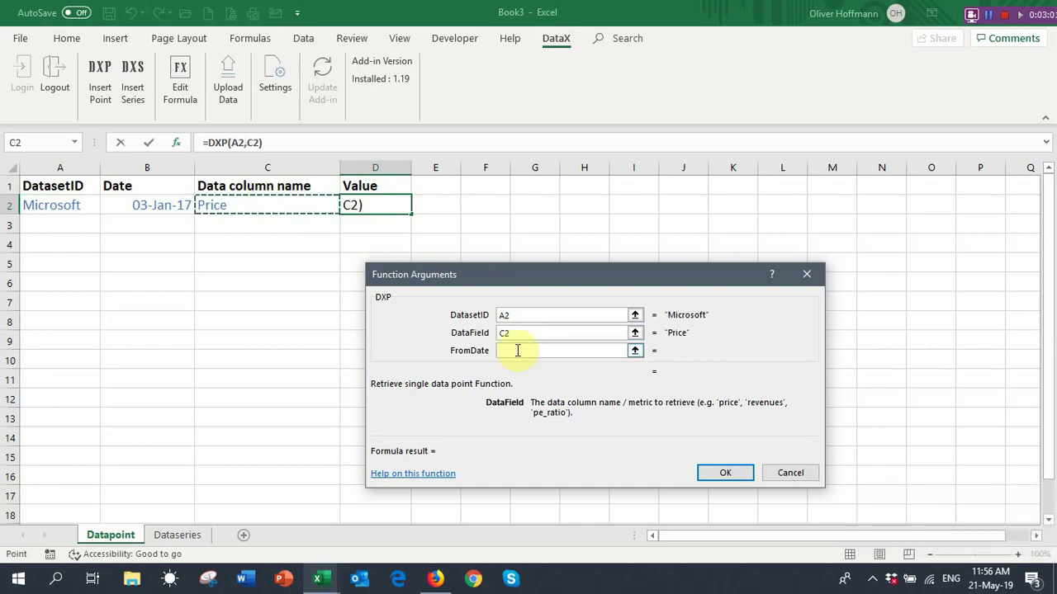
click(168, 208)
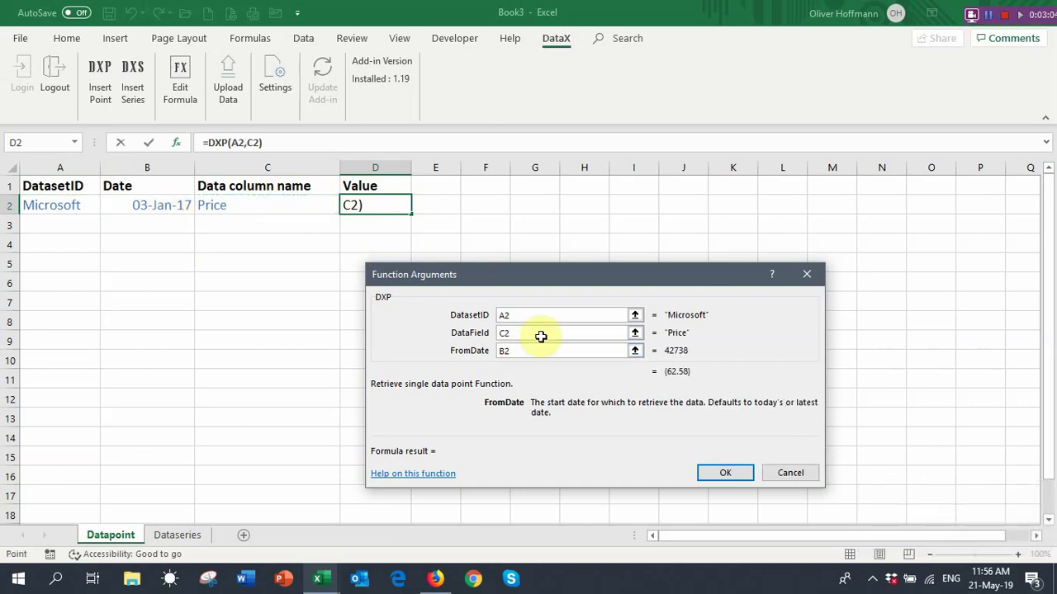
click(724, 475)
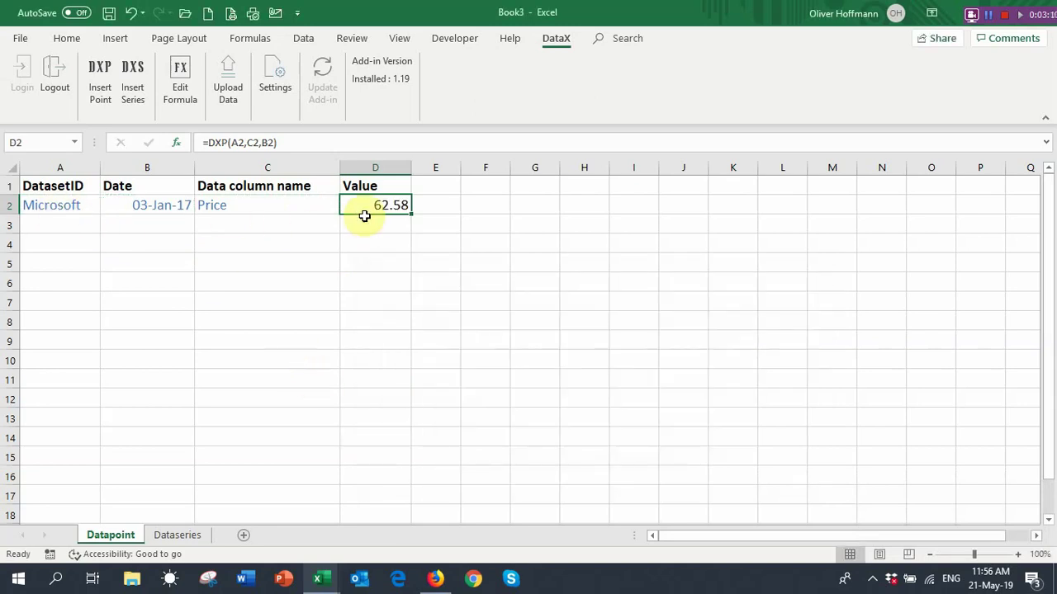
Change the data column name in C2 to volume, then to pe ratio
click(239, 206)
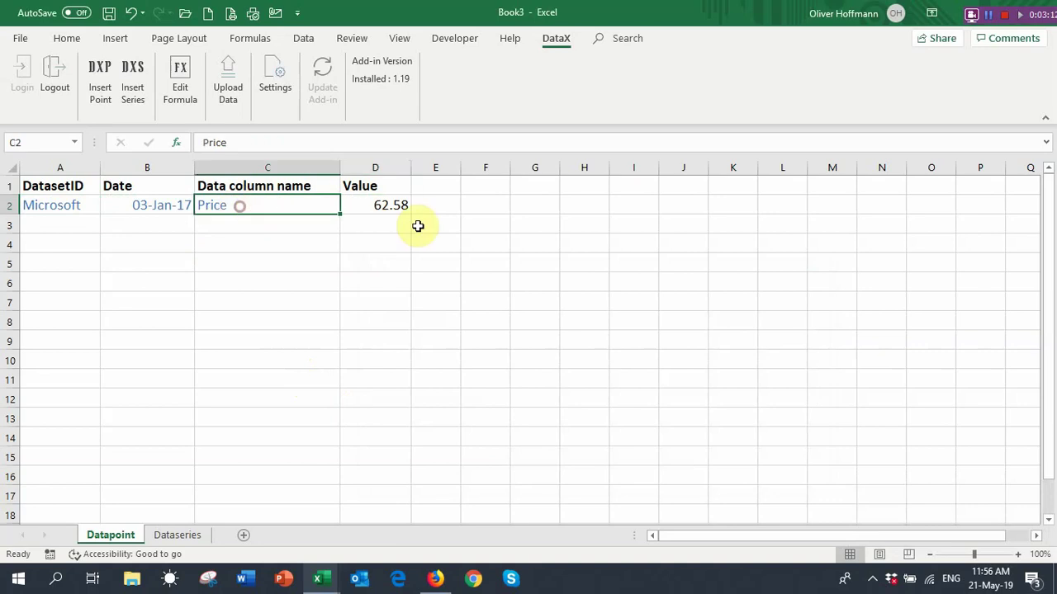
text(volume)
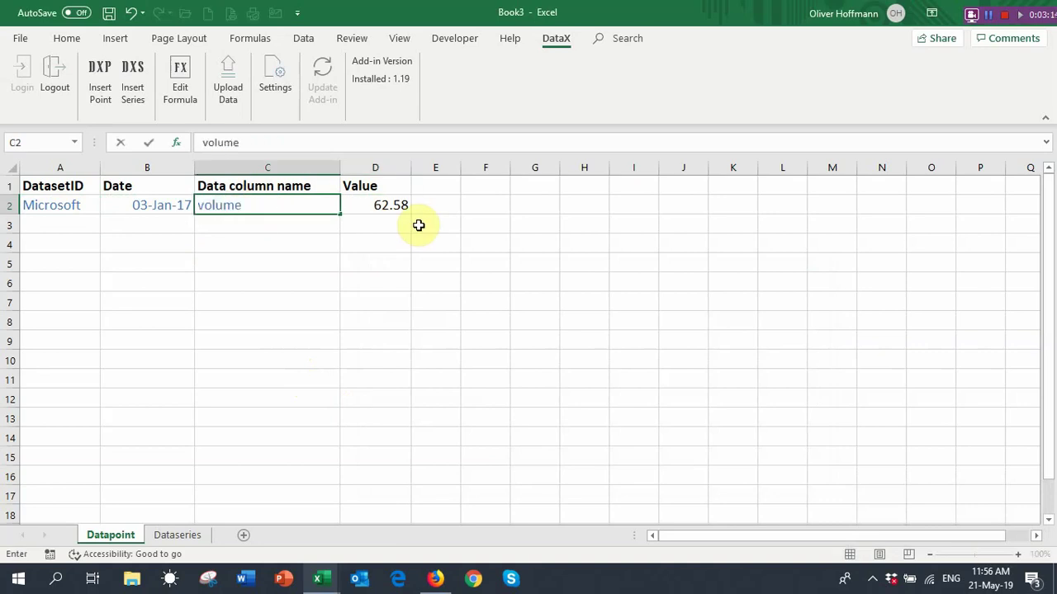
key(Return)
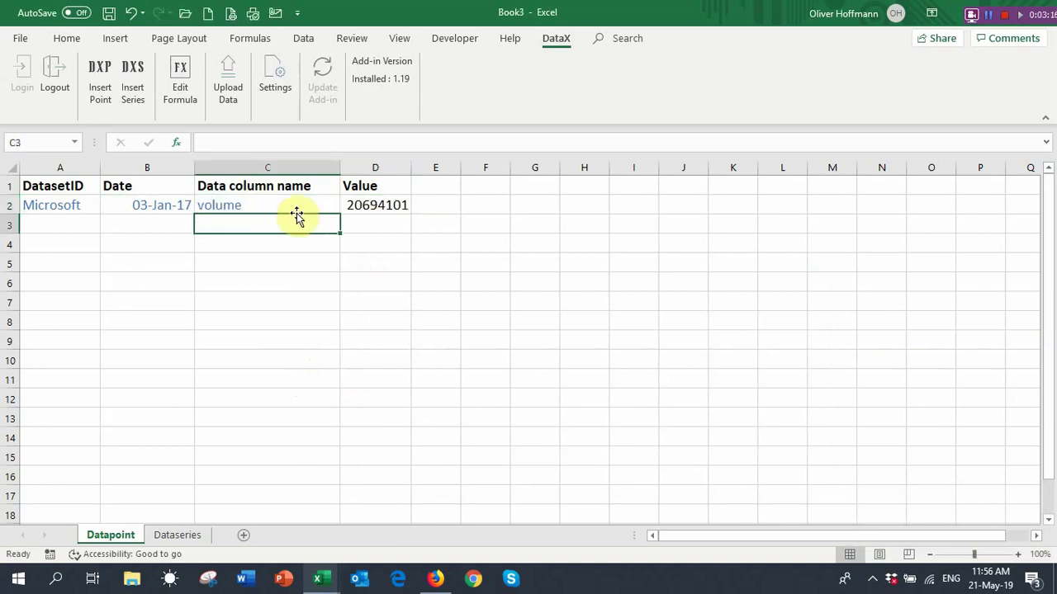
click(294, 209)
text(pe ratio)
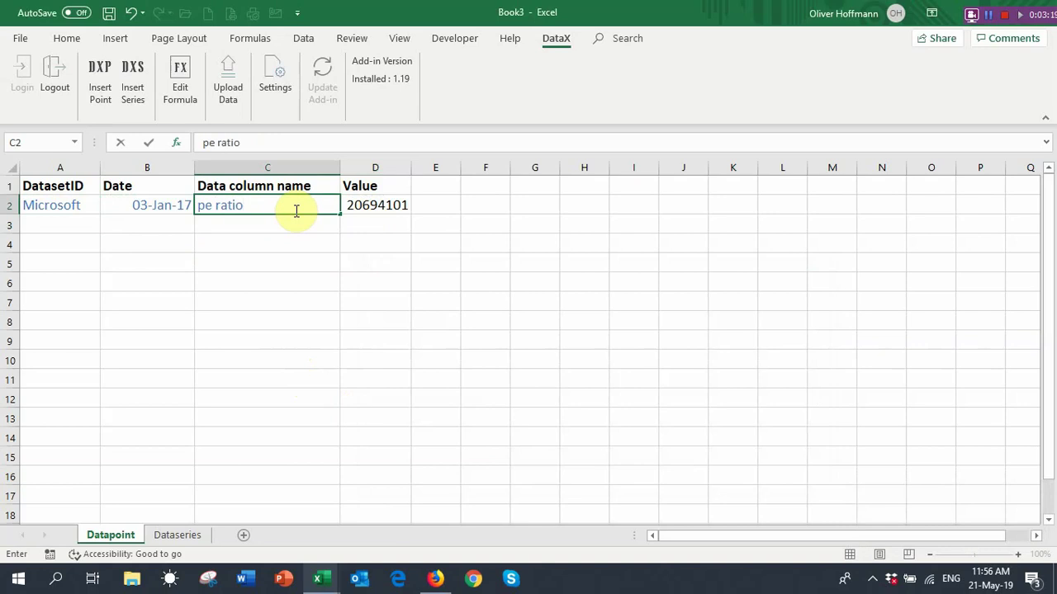
key(Return)
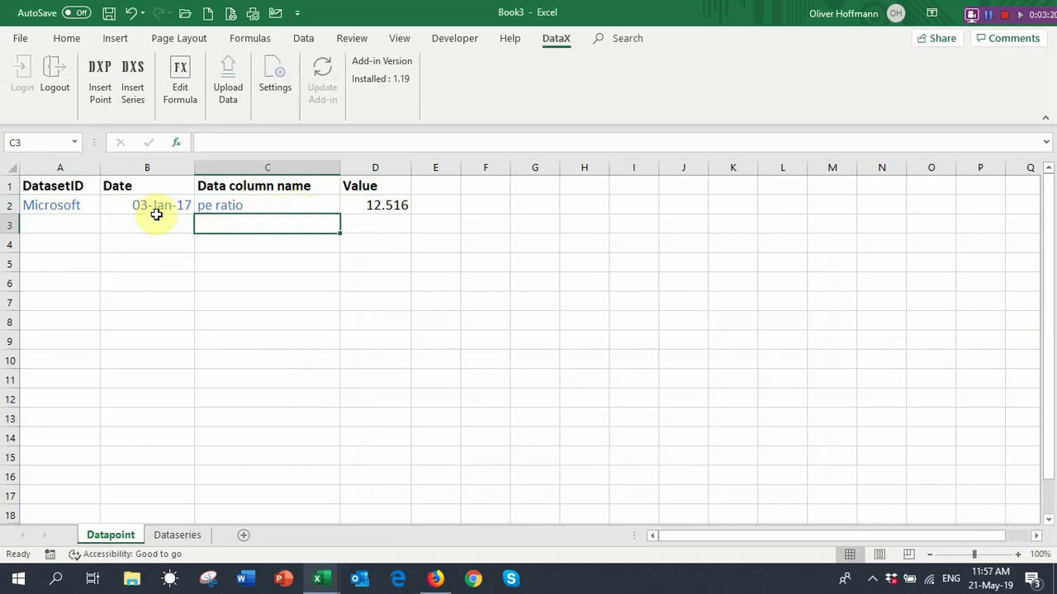
Edit the date in B2 to 10 jan 2017 and check the D2 value formula
click(155, 209)
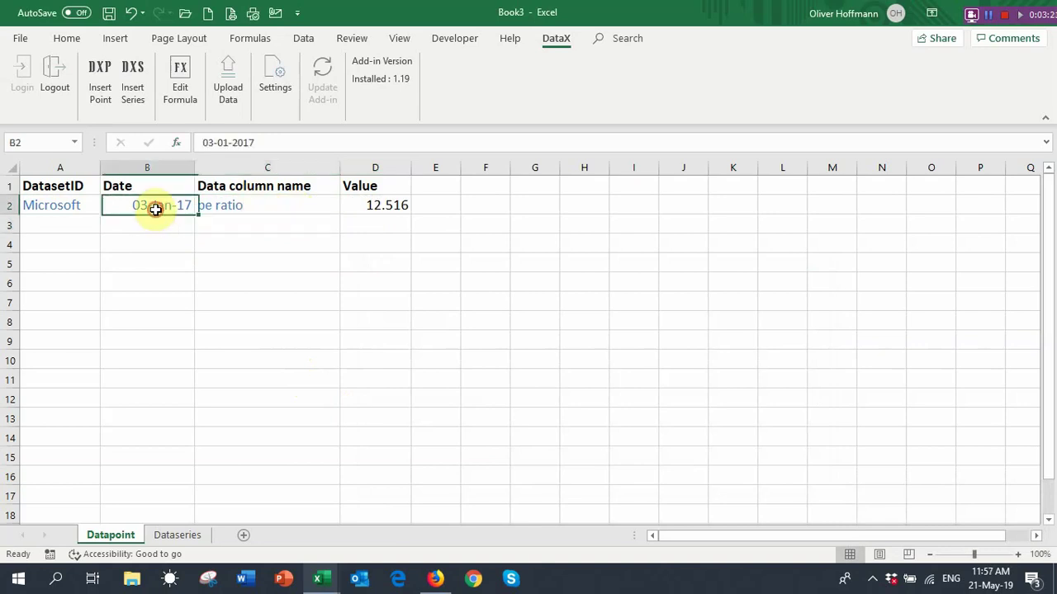
double_click(208, 142)
text(10)
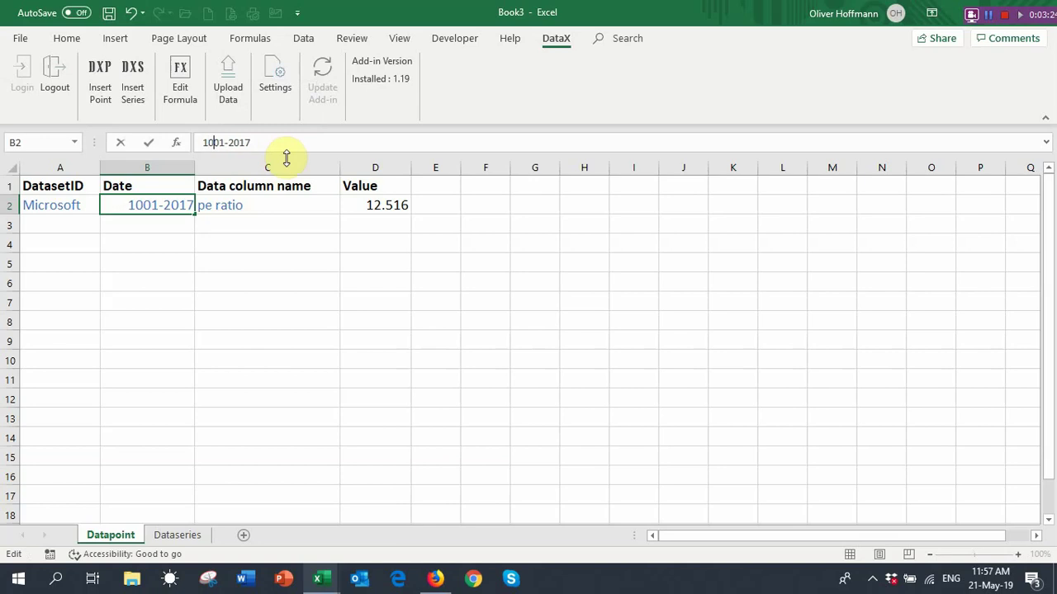
key(Delete)
key(Delete)
text(jan)
click(182, 225)
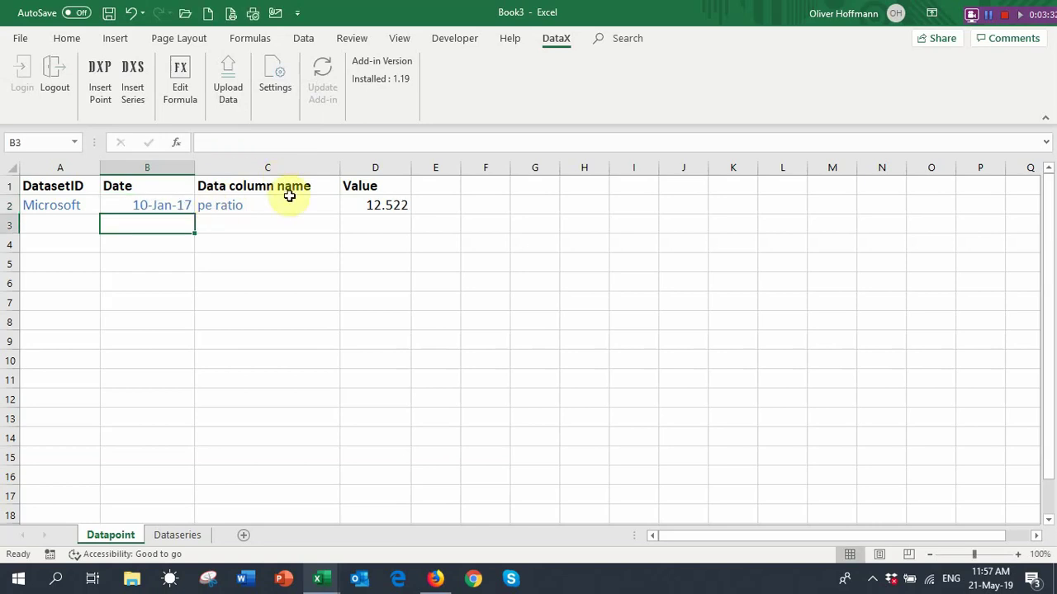
click(395, 207)
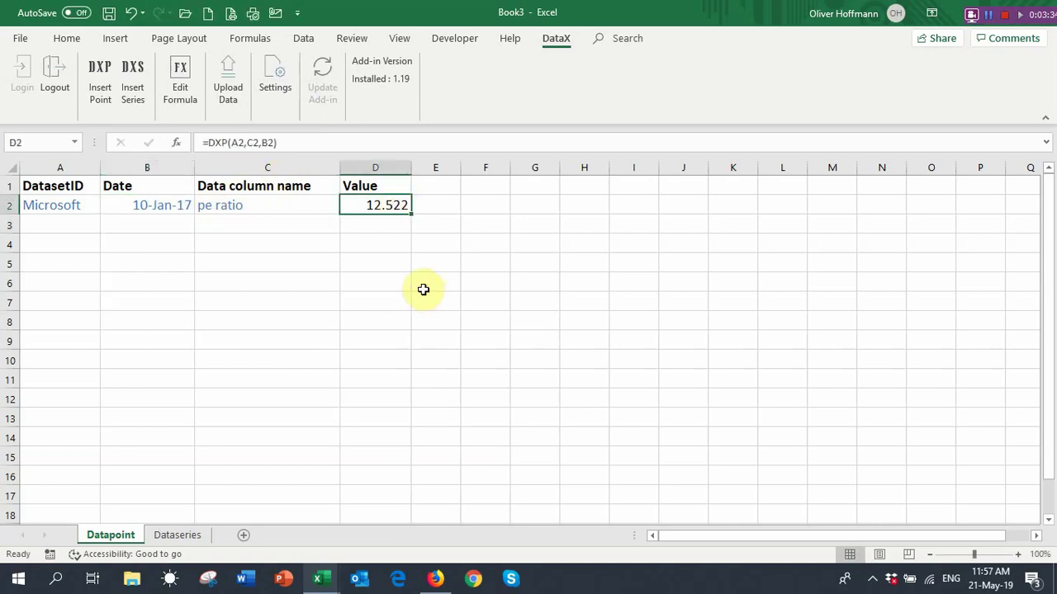
On the Dataseries sheet, enter Microsoft, price, 03 jan 2017 and 10 jan 2017 in B1:B4
click(183, 537)
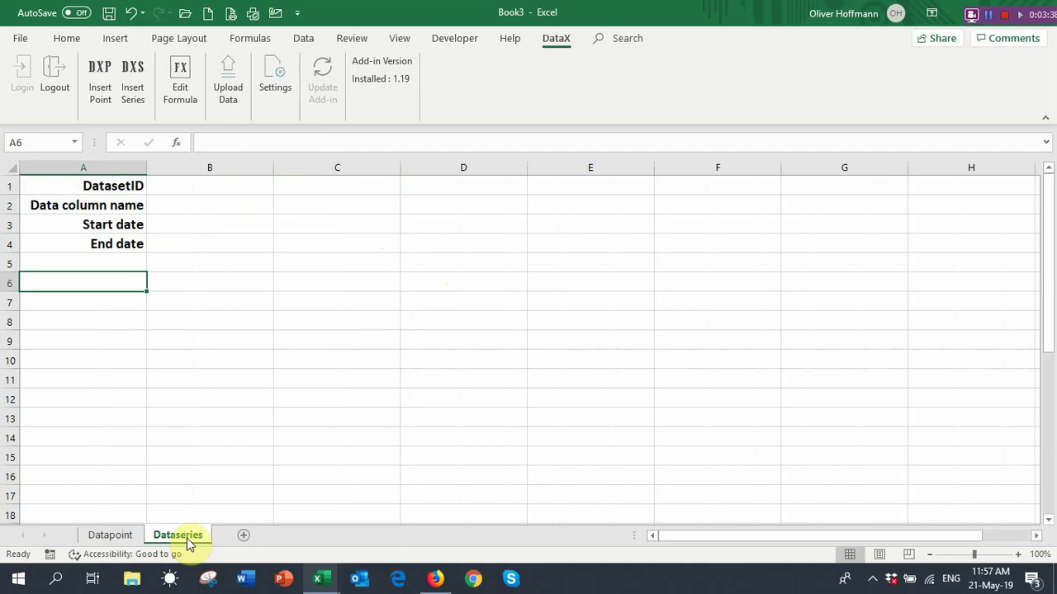
click(230, 191)
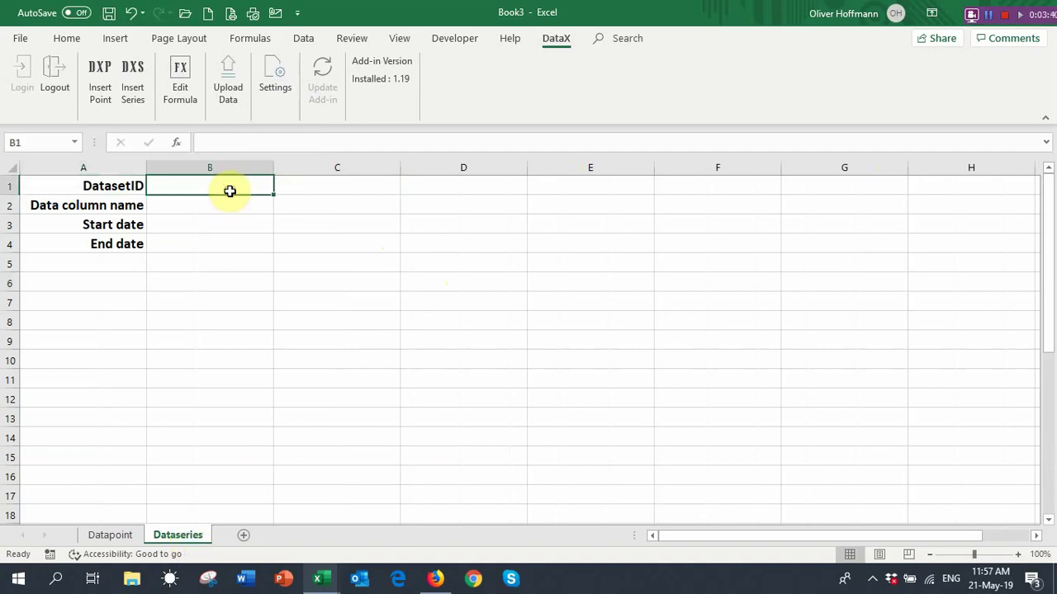
text(Microsoft)
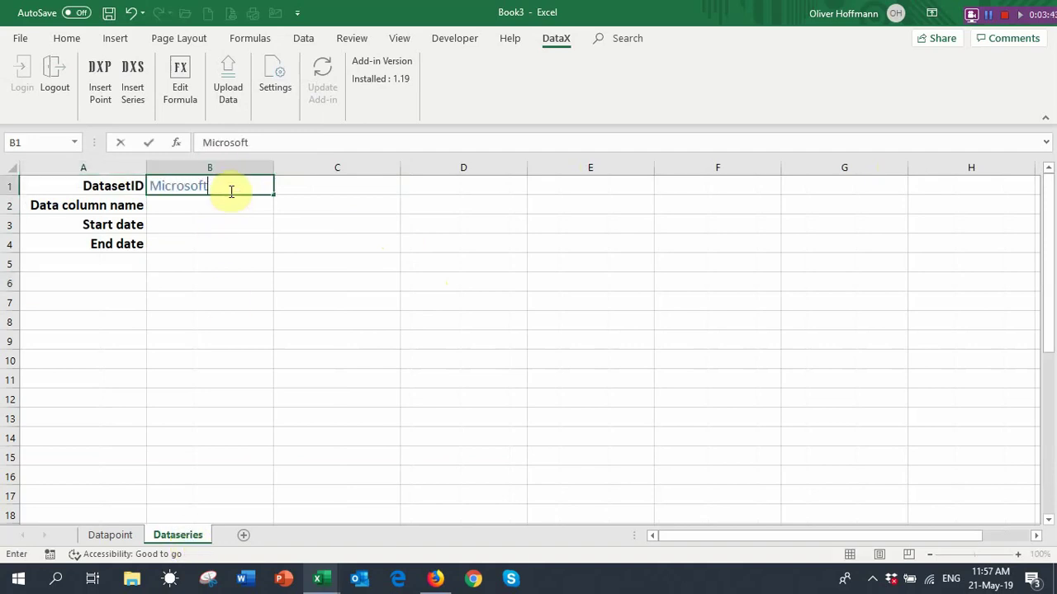
key(Return)
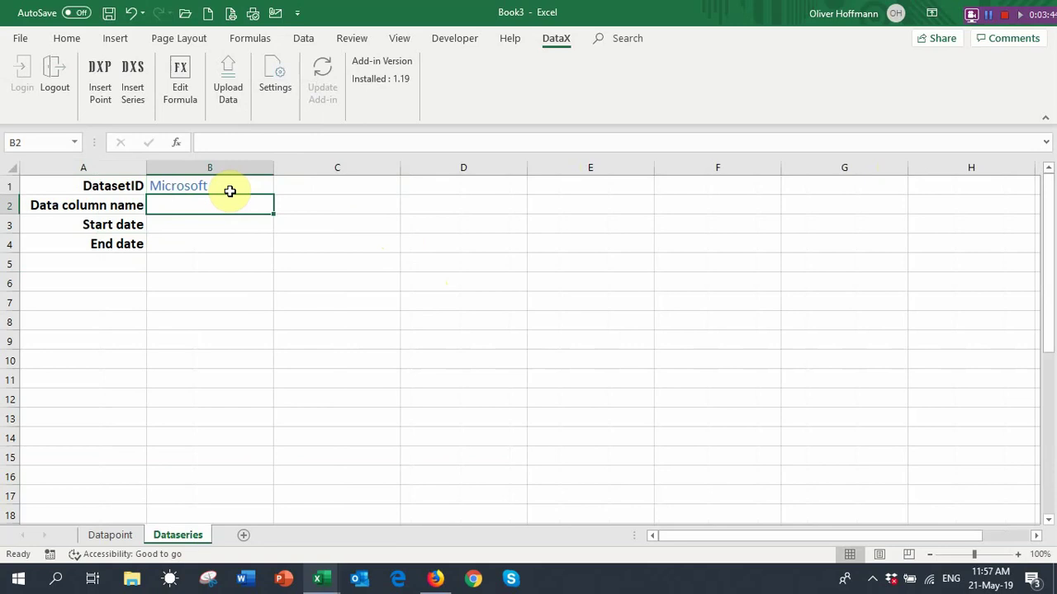
text(price)
key(Return)
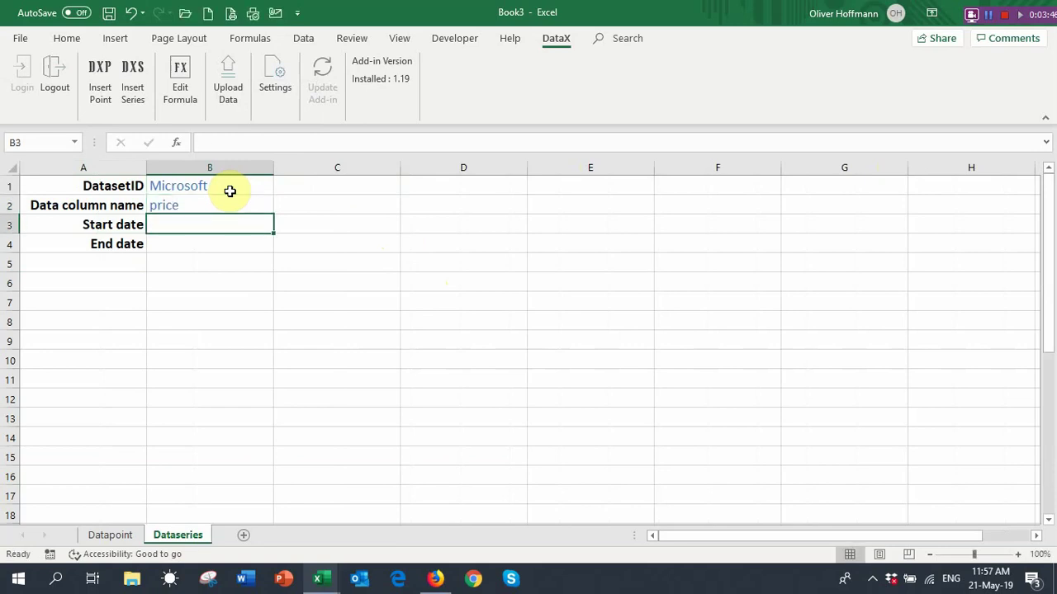
text(03 jan 2017)
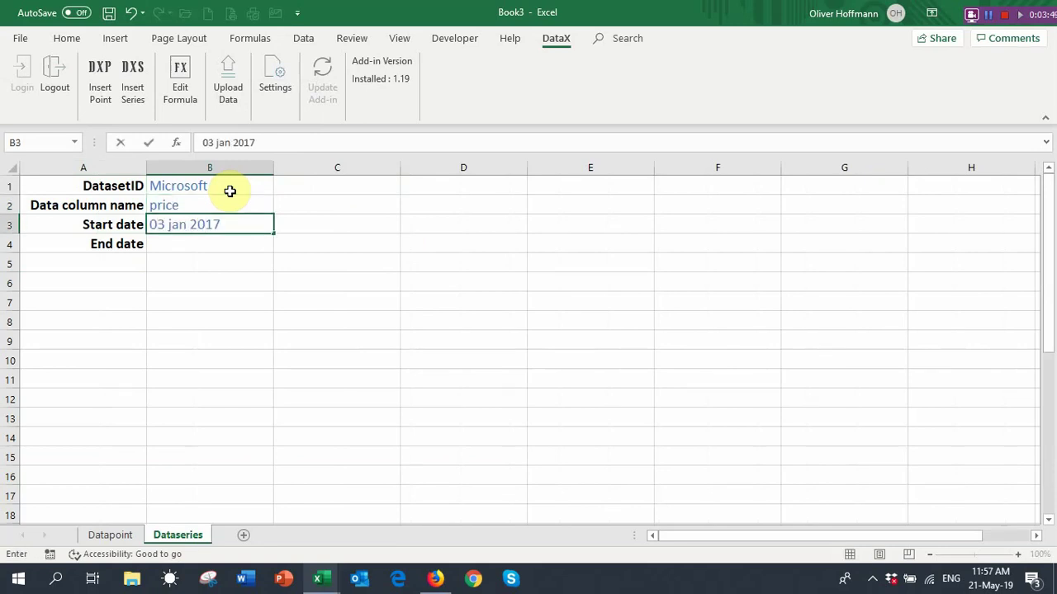
key(Return)
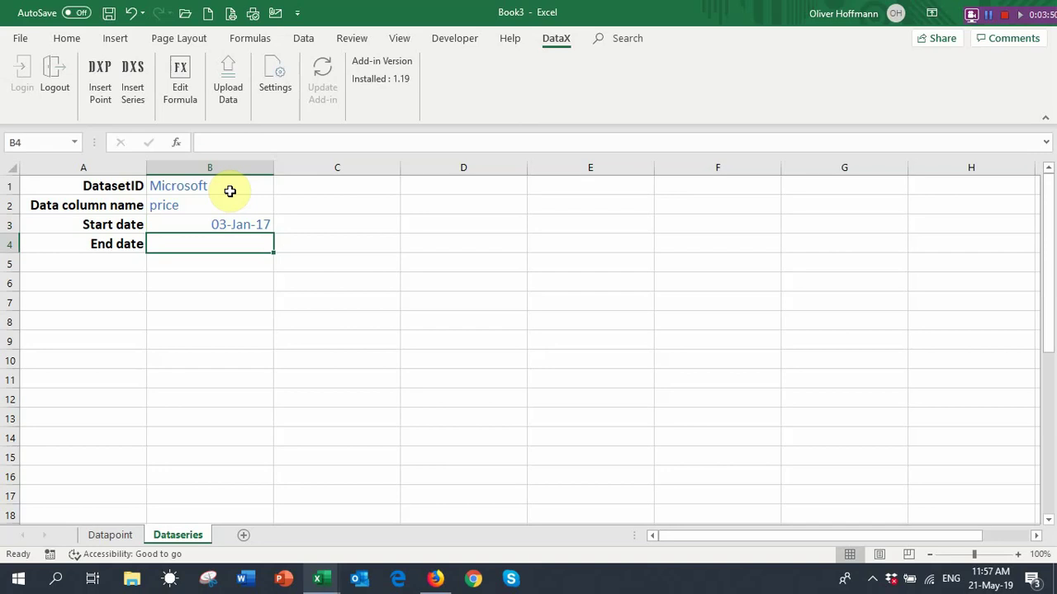
text(10 jan)
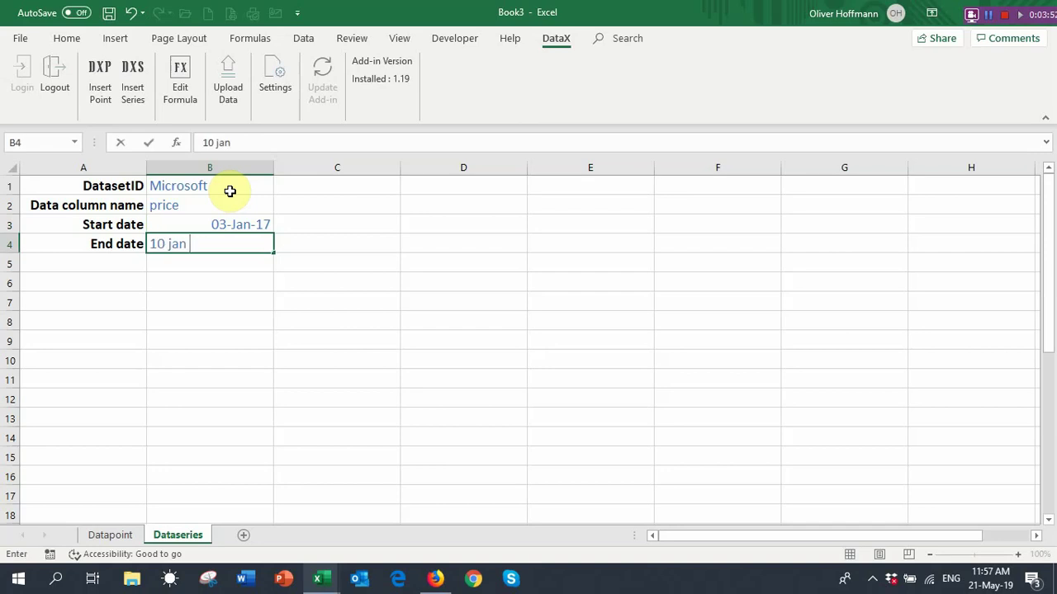
text( 2017)
key(Return)
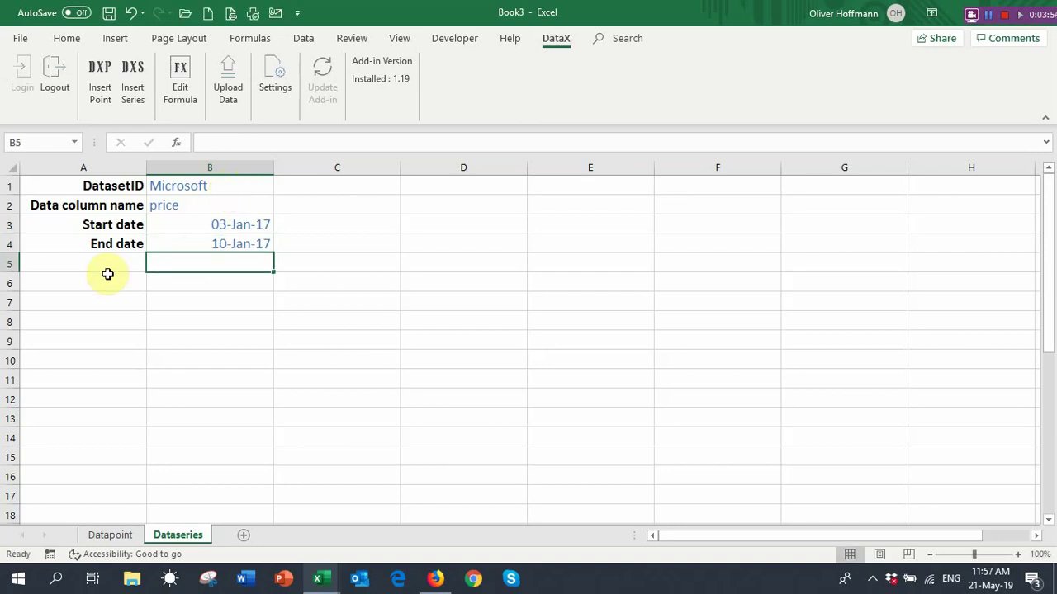
click(107, 277)
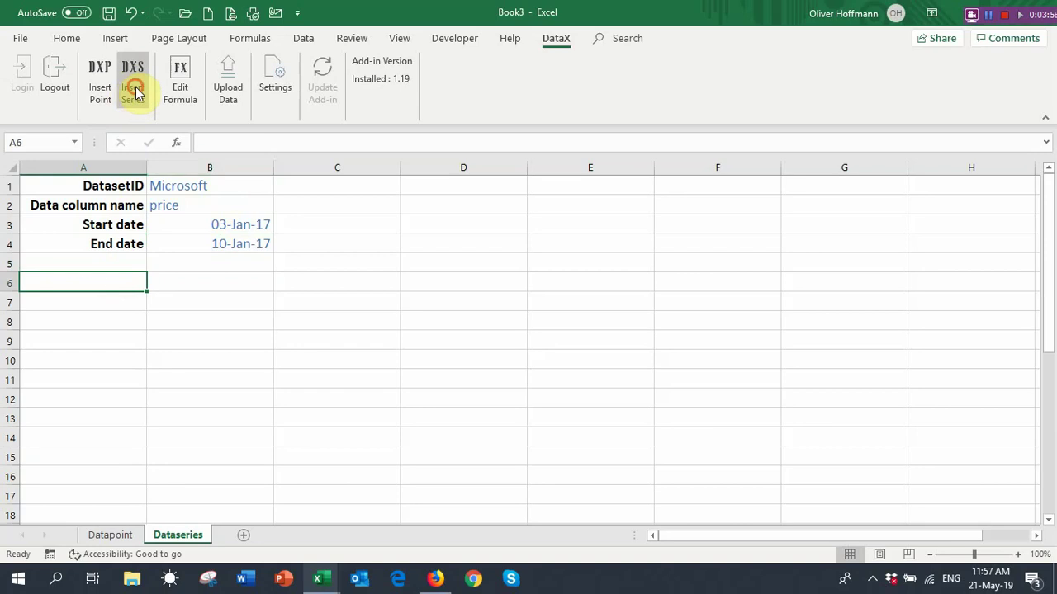
Insert a DXS series formula in A6 with arguments B1, B2, B3, B4 and RetrieveDate Y
click(135, 93)
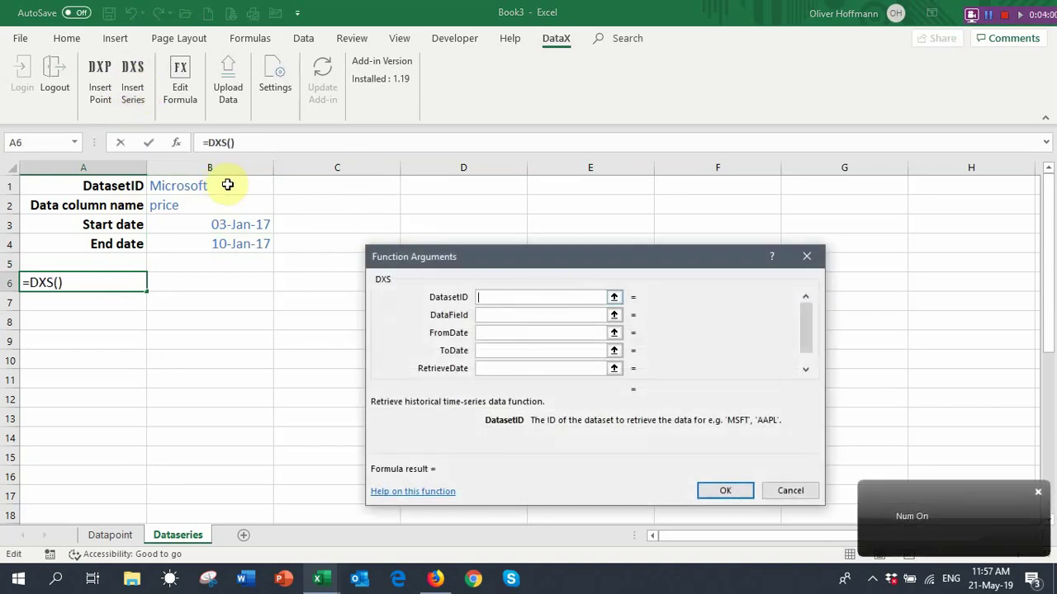
click(216, 185)
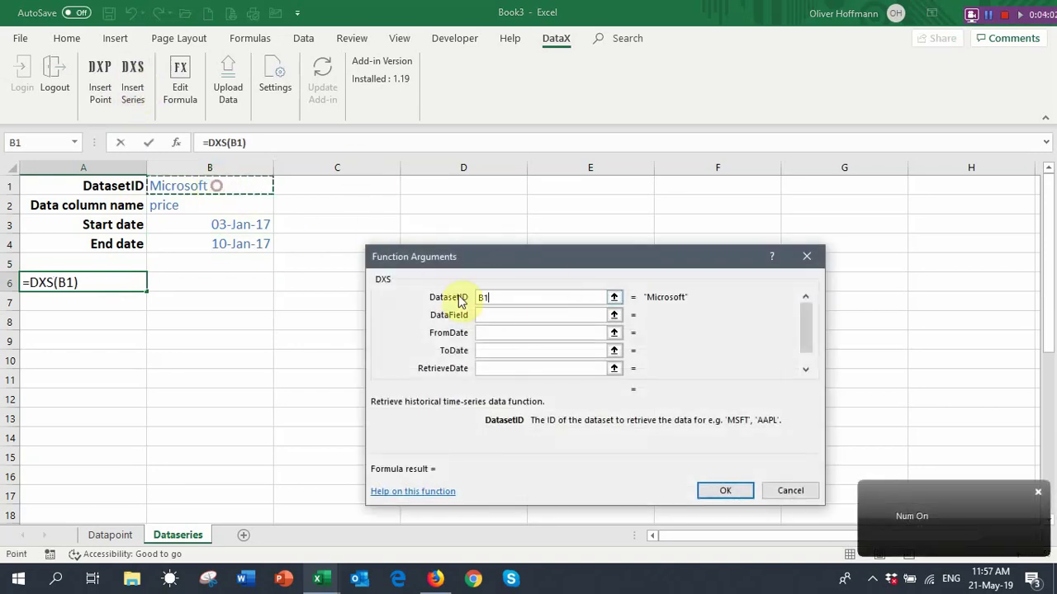
click(501, 314)
click(203, 205)
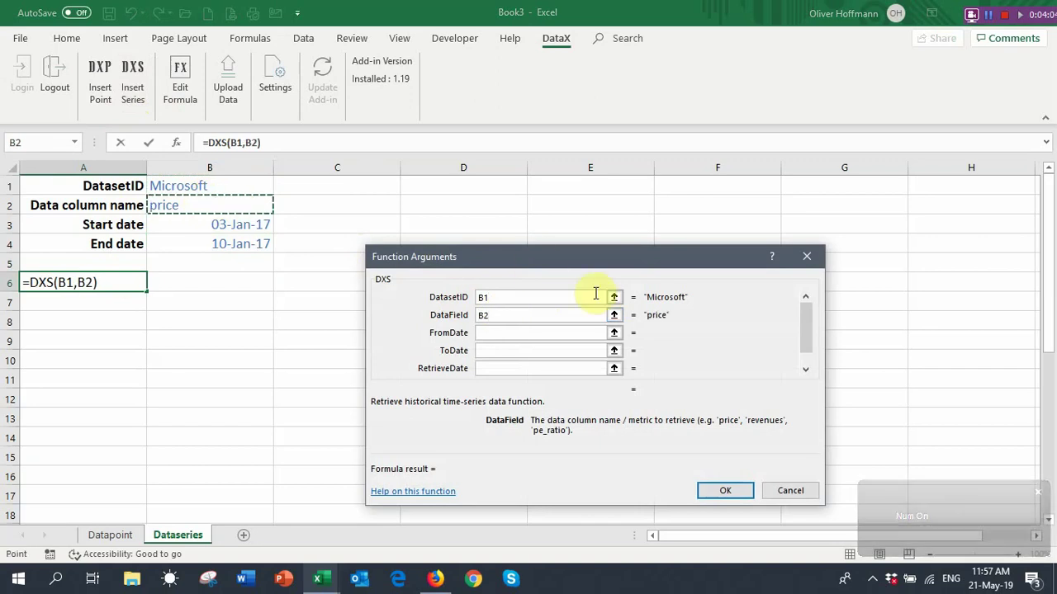
click(500, 333)
click(241, 224)
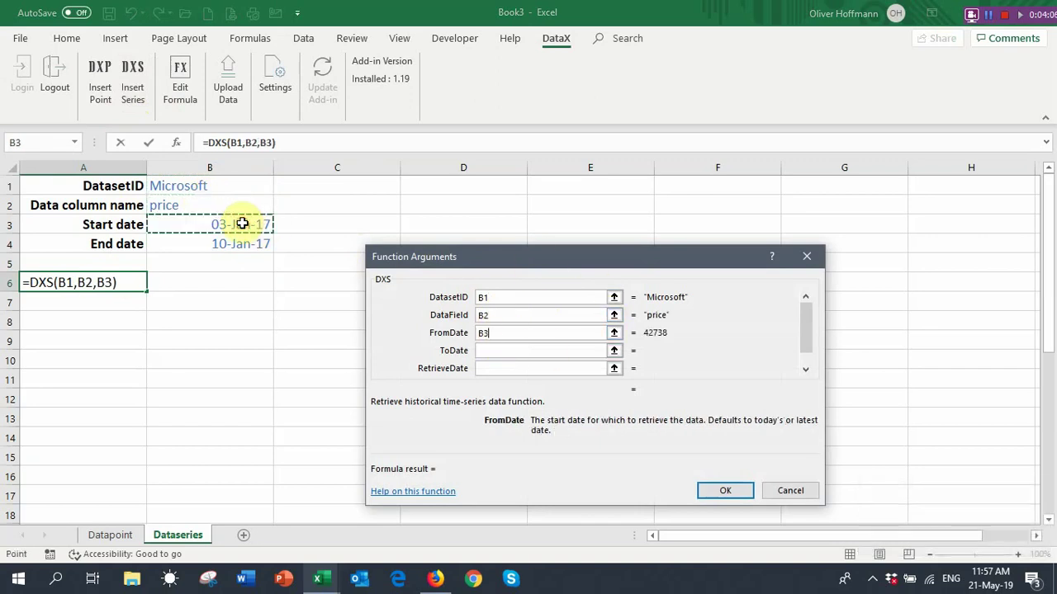
click(508, 351)
click(239, 242)
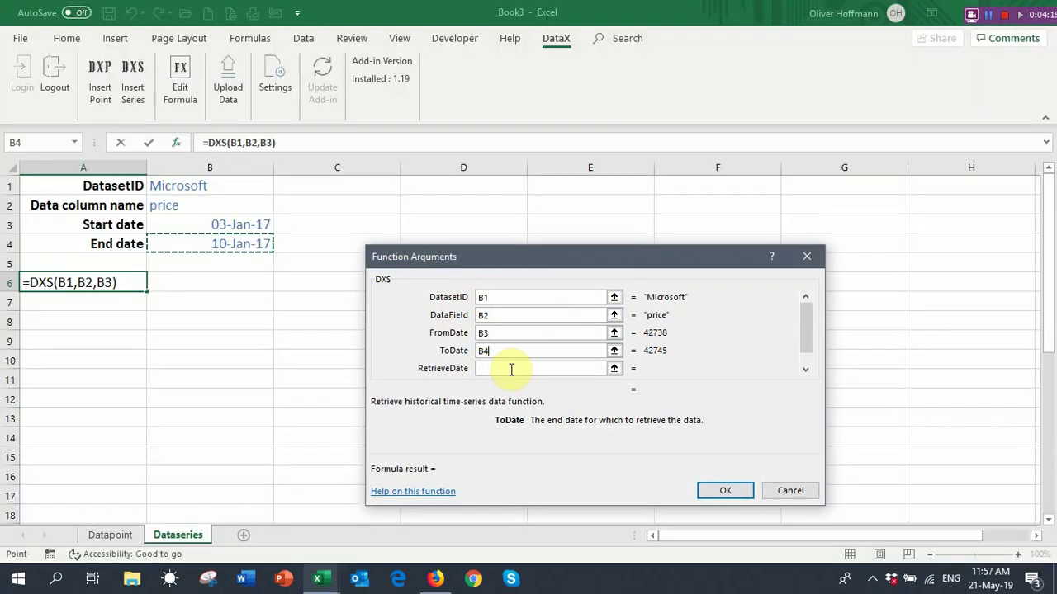
click(510, 369)
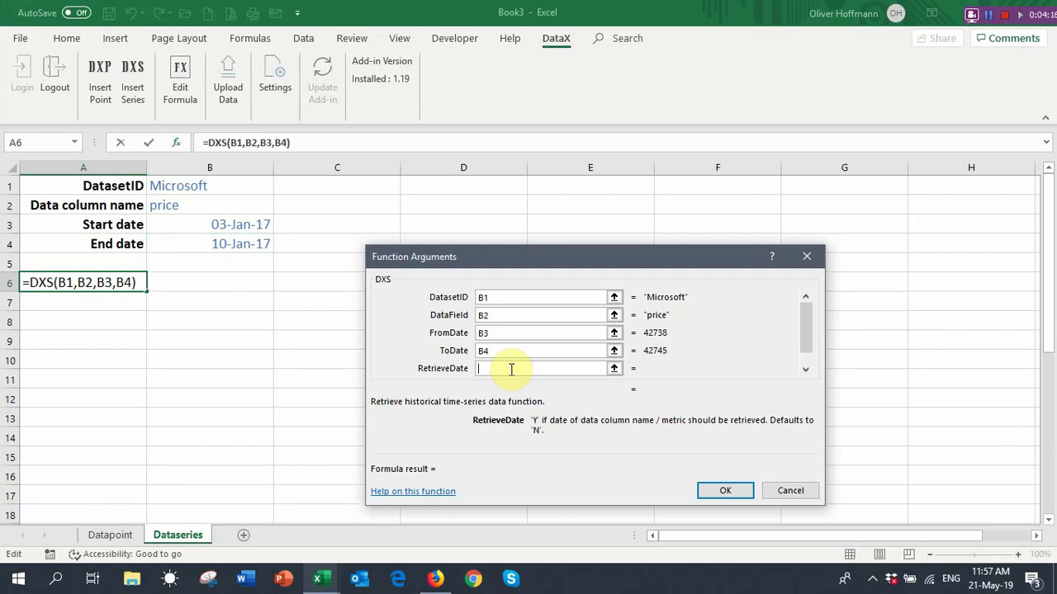
text(Y)
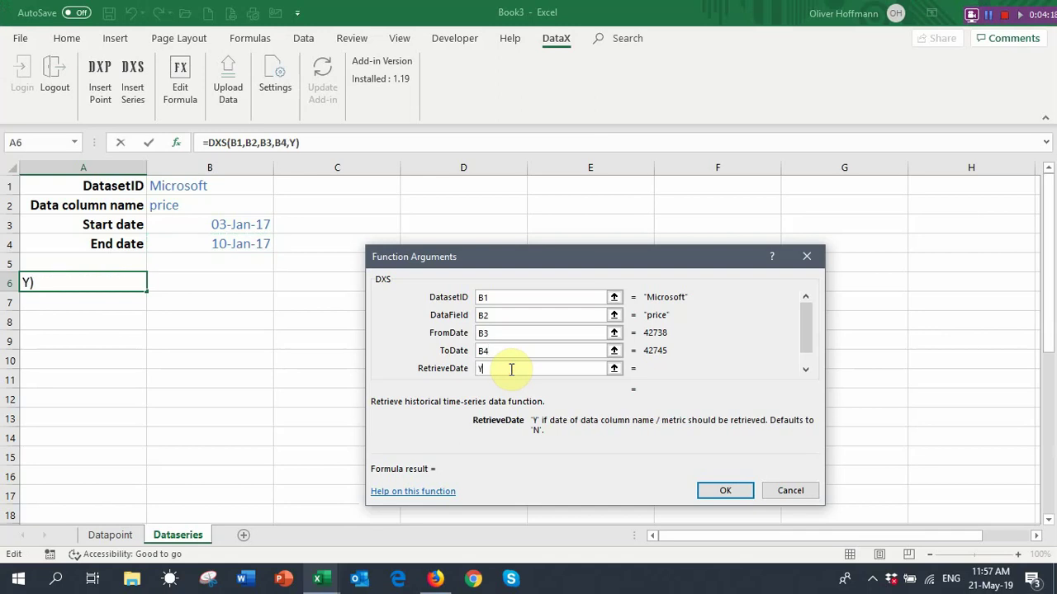
click(724, 495)
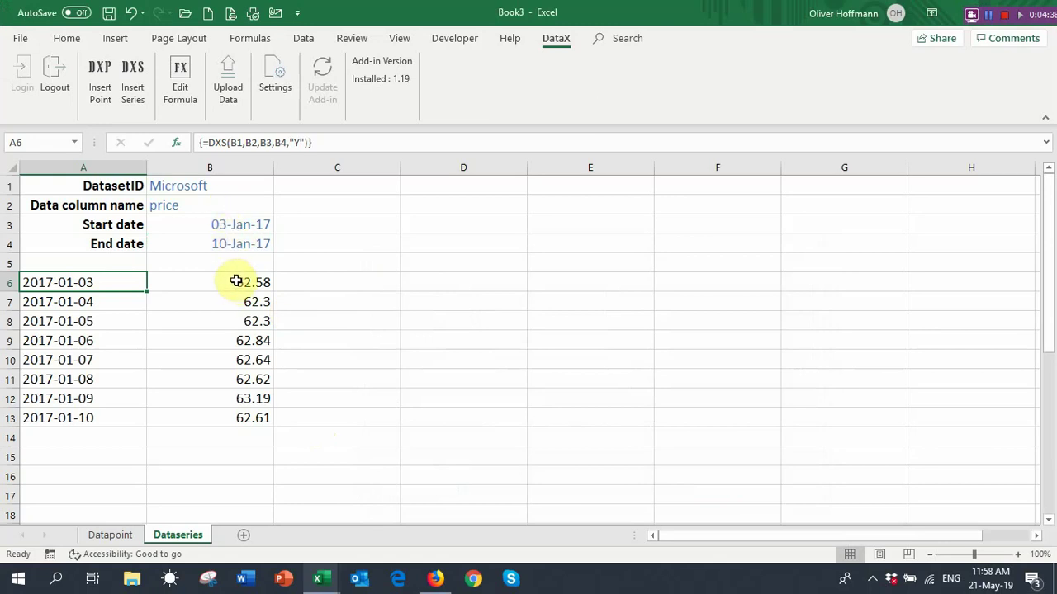
Change B2 to volume, B3 to 09 jan 2017 and B4 to 03 jan 2017
click(251, 207)
text(cl)
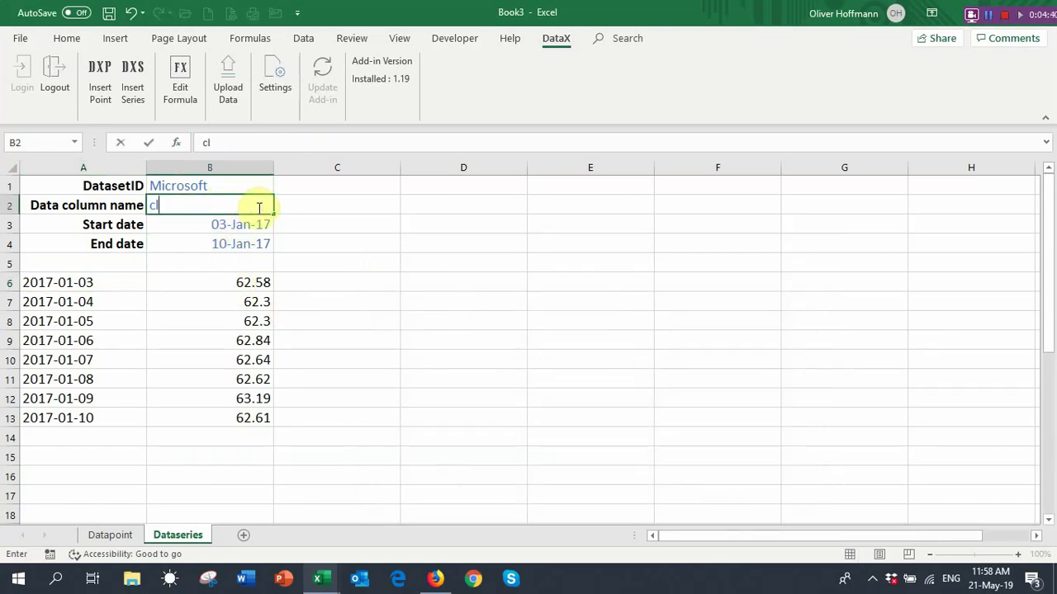
key(BackSpace)
key(BackSpace)
text(volume)
key(Return)
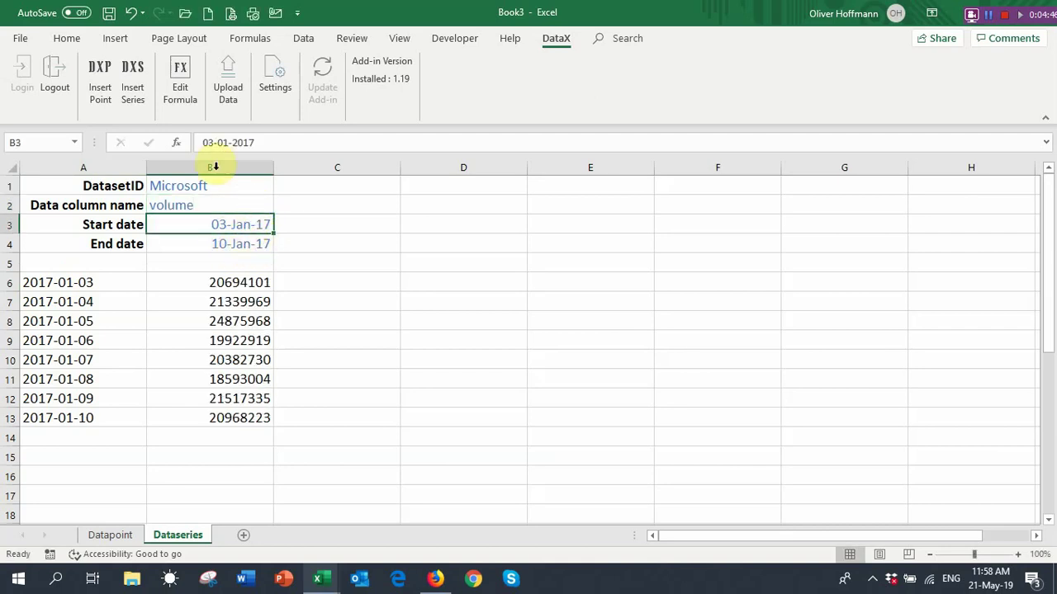
text(09)
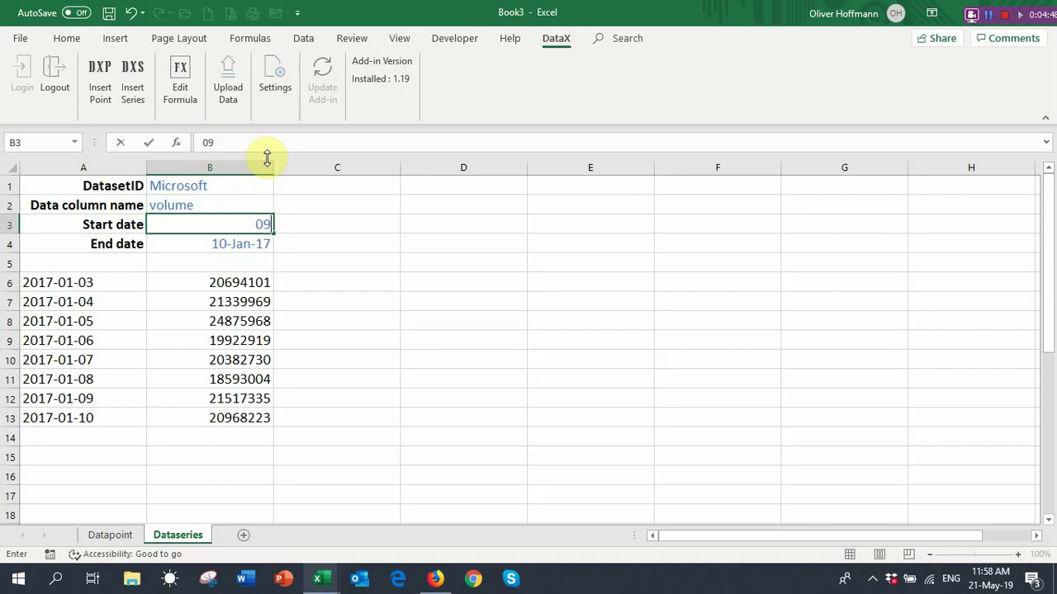
text( jan 2017)
click(236, 241)
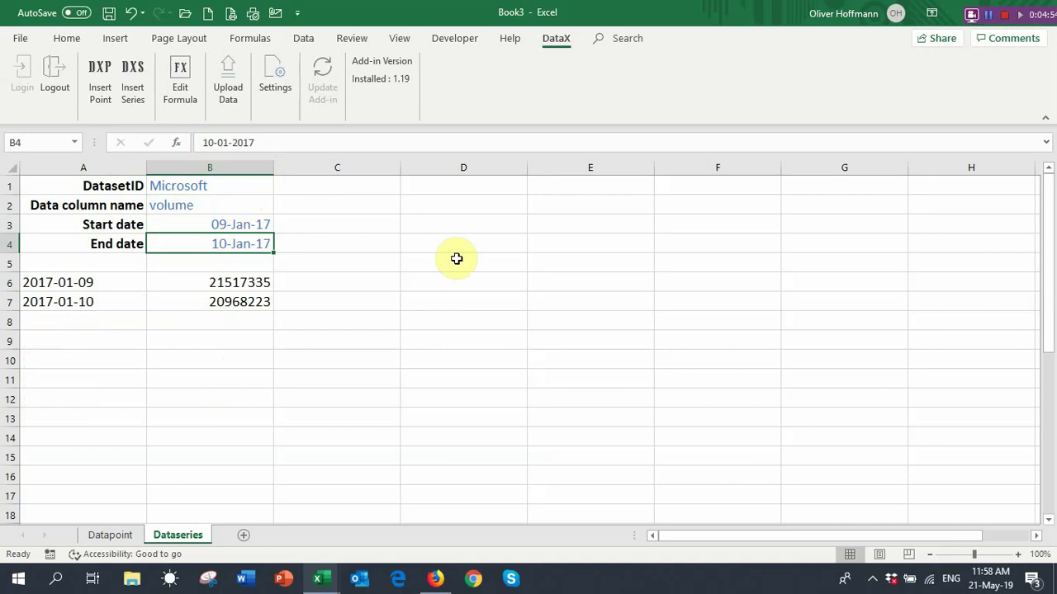
text(03)
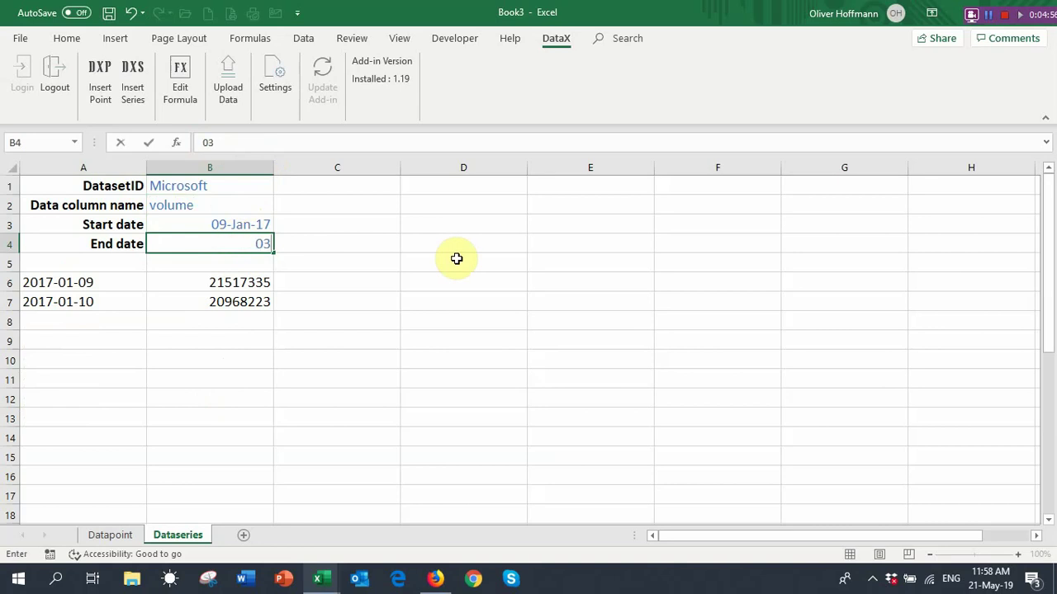
text( jan 2017)
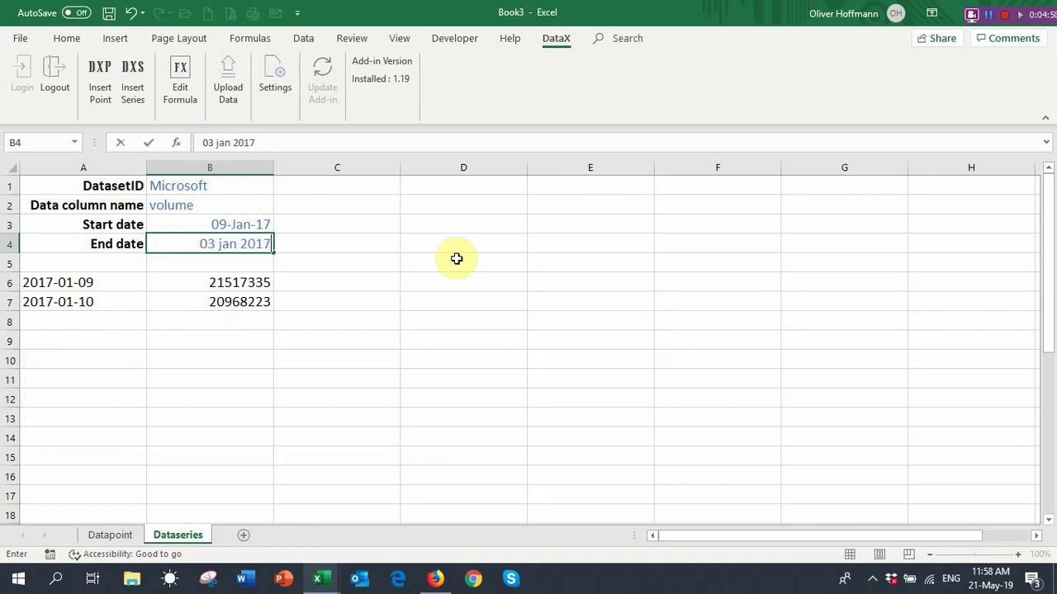
key(Return)
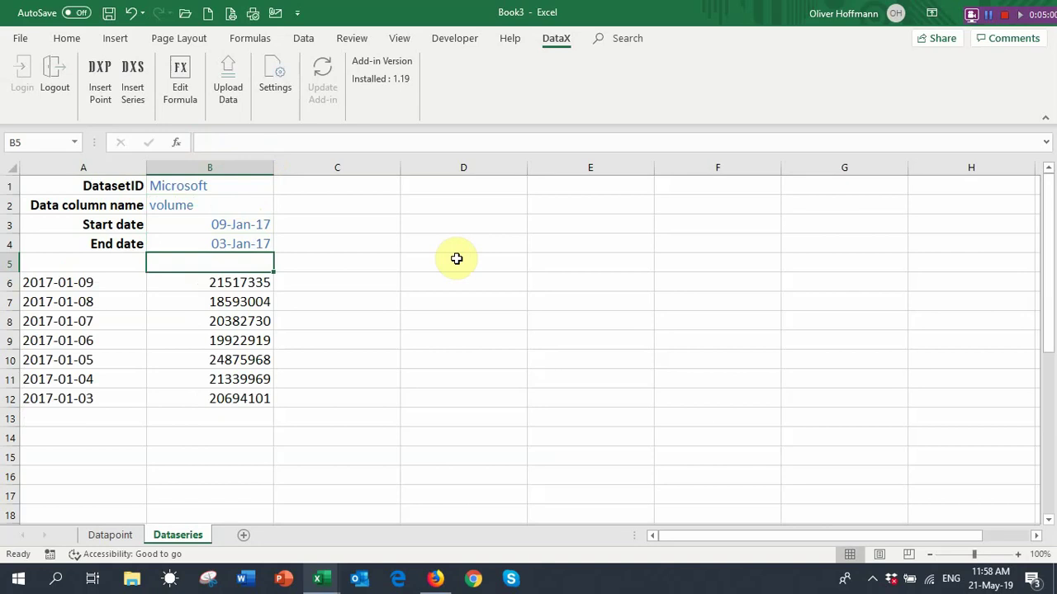